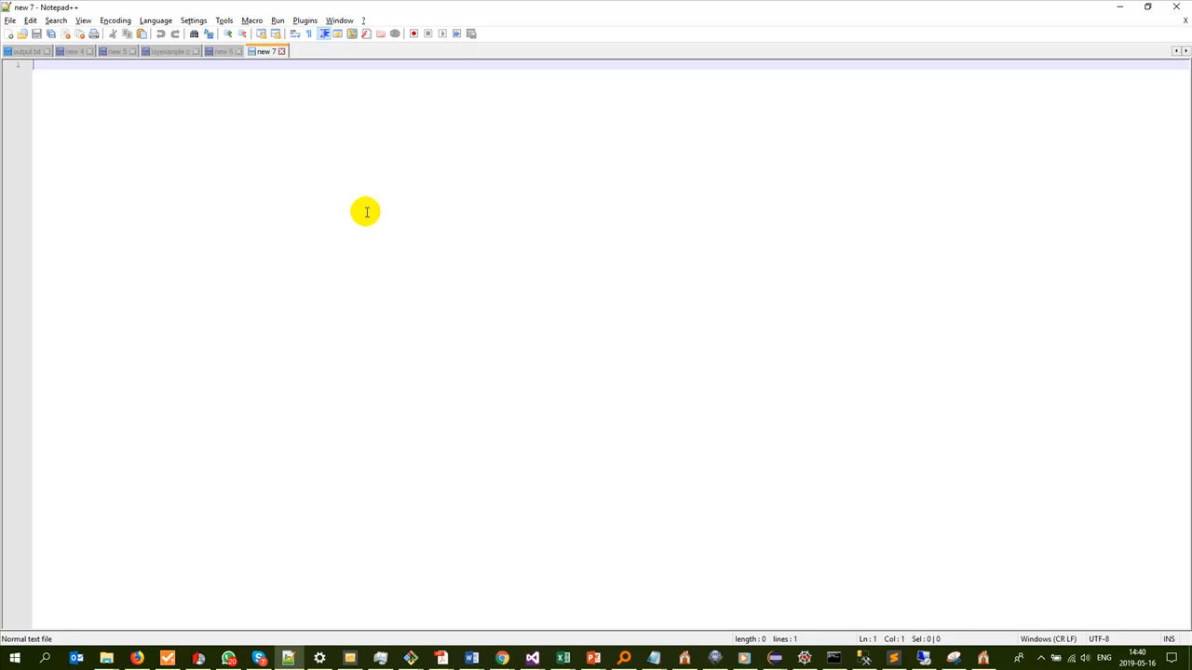
Step: Enter "1. 40" on the first line of the blank text file
text(1. 40)
key(Return)
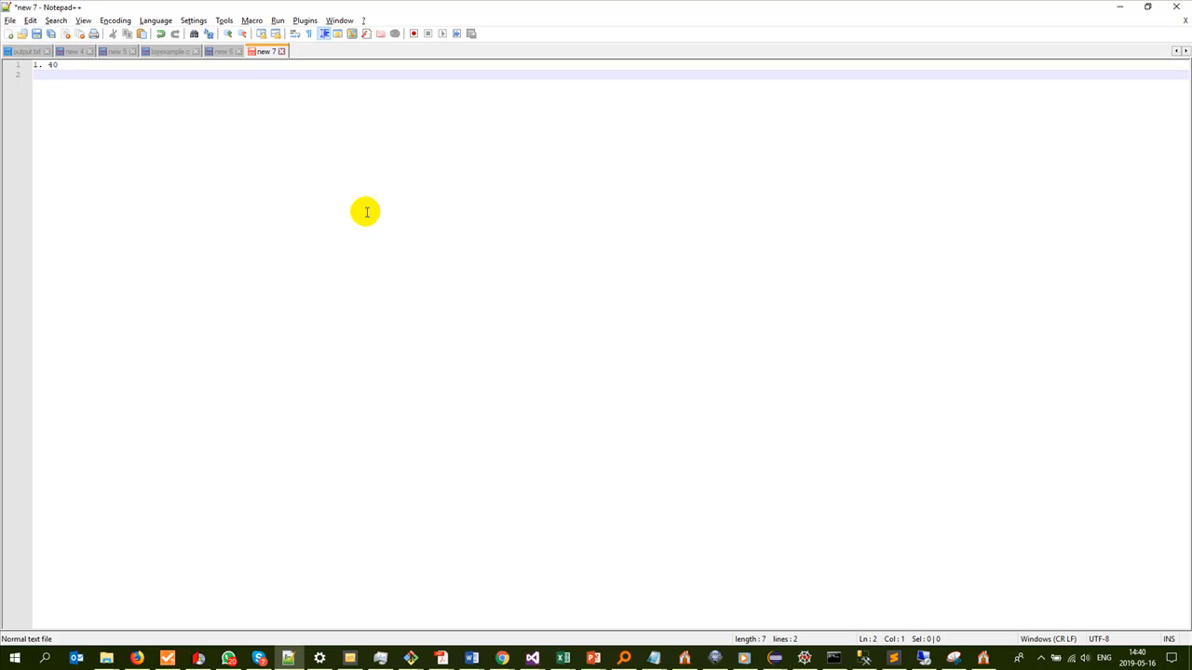
Step: Switch to Gladtidings ESchool, open Results Analysis and exclude blank values from the Final Grade Name field
click(984, 660)
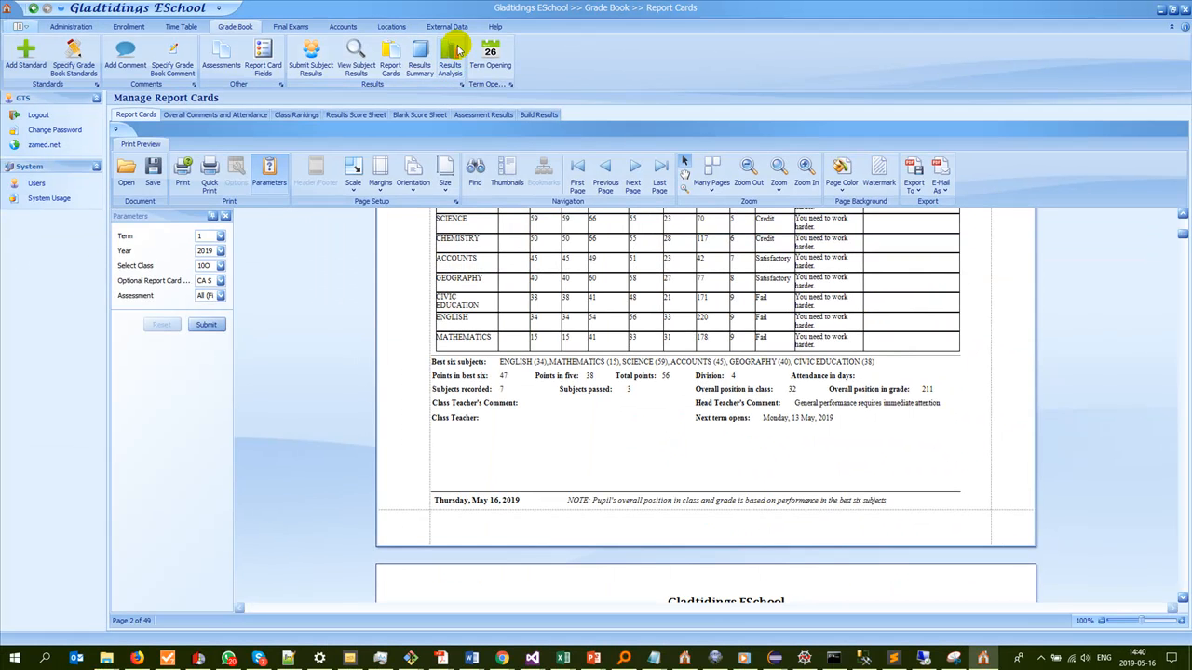
click(443, 79)
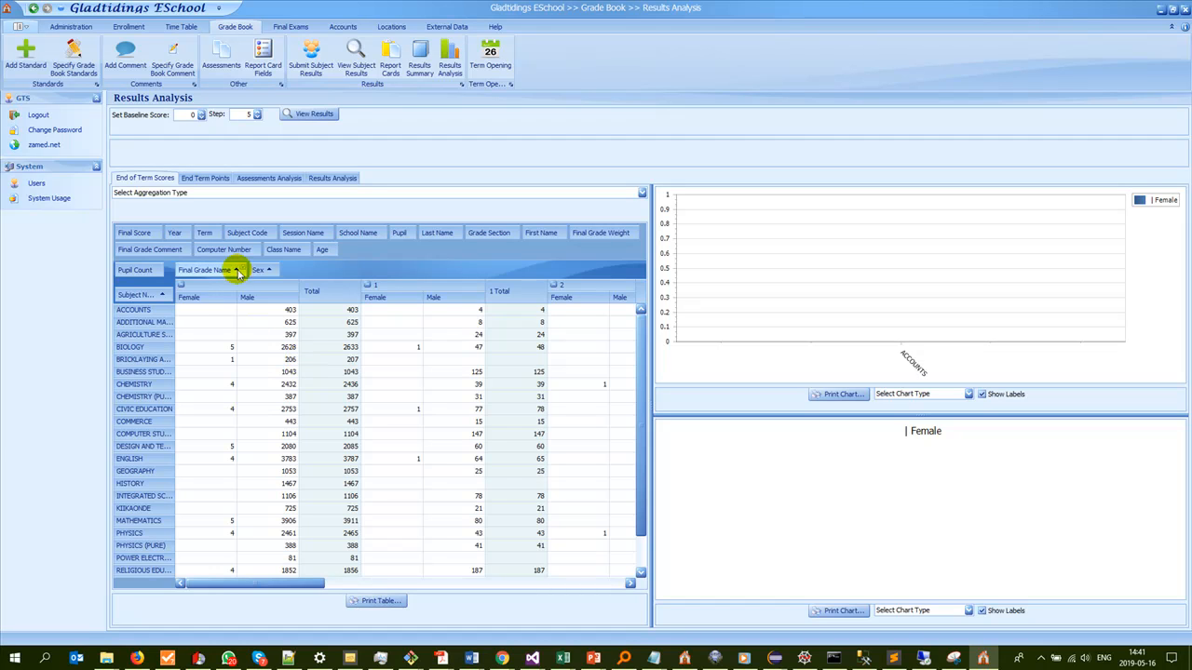
click(242, 270)
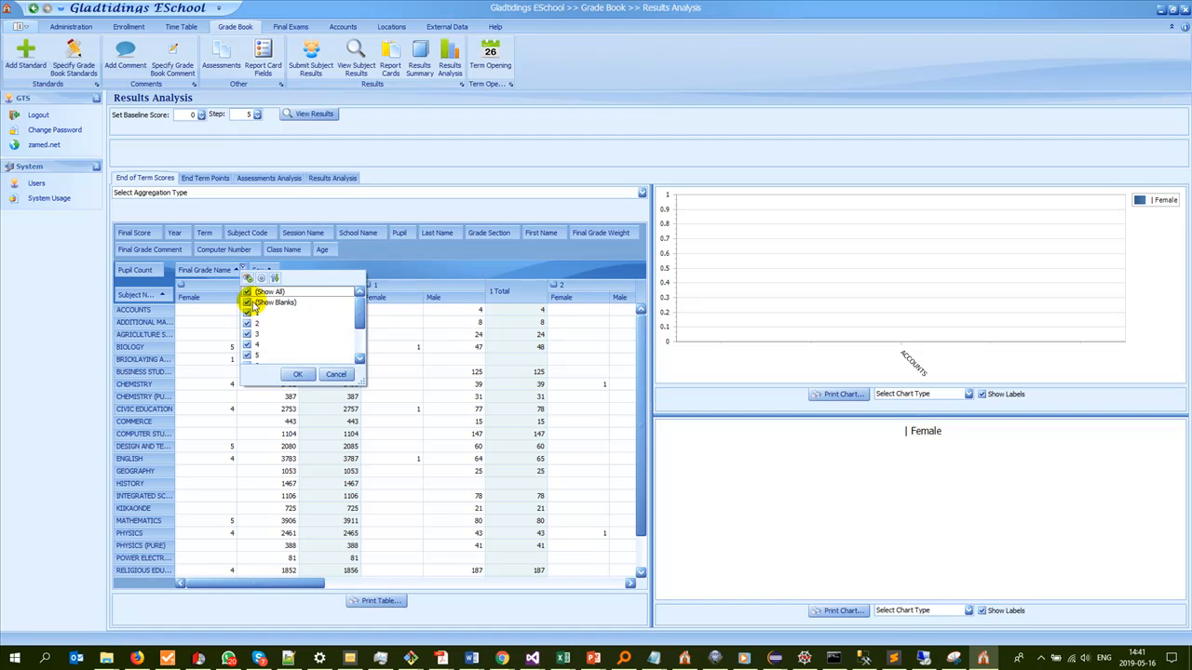
click(247, 303)
click(291, 375)
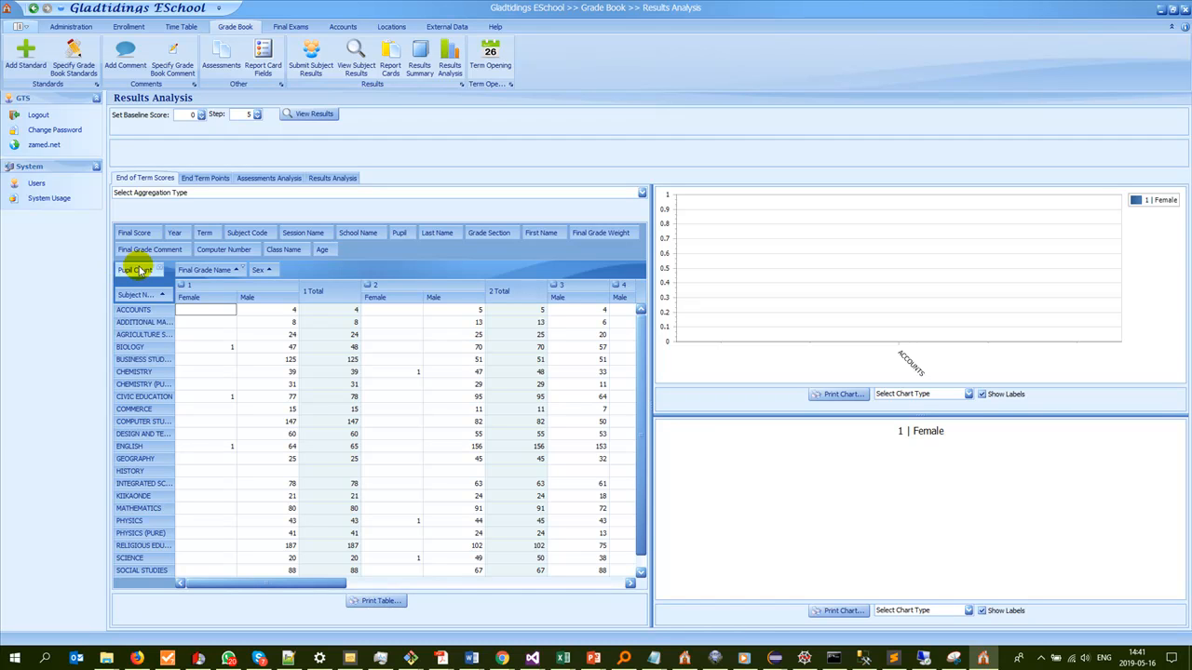
Step: Replace Pupil Count with Final Score as the data item of the End of Term Scores pivot table
drag(130, 270, 334, 233)
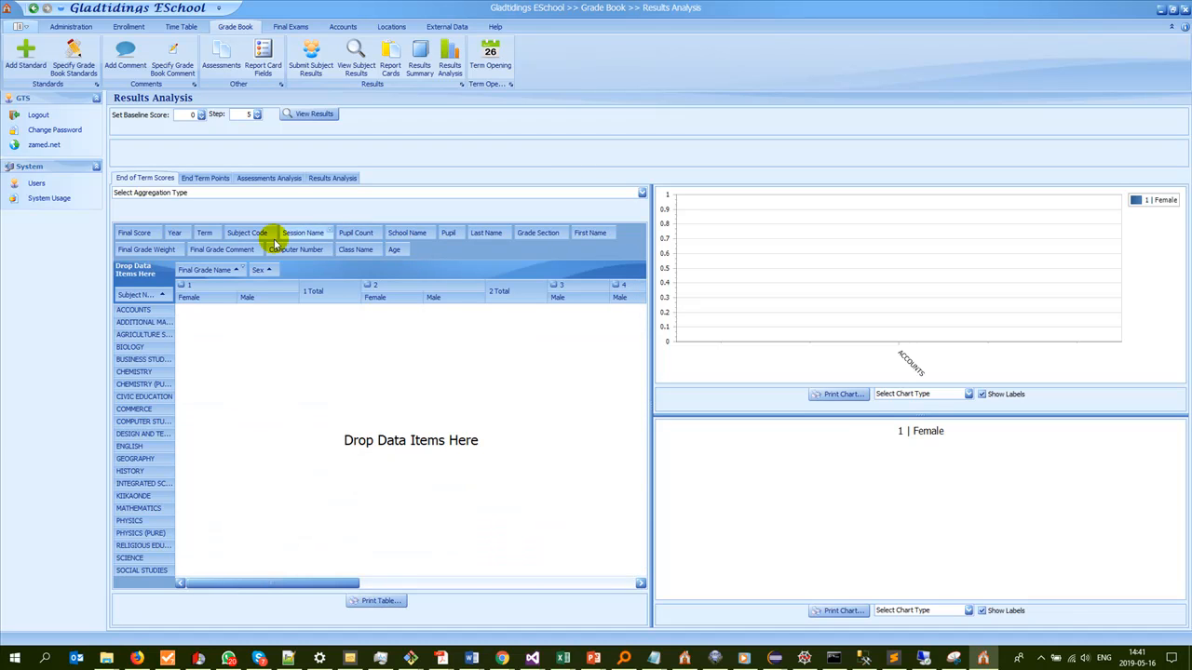
drag(133, 233, 142, 281)
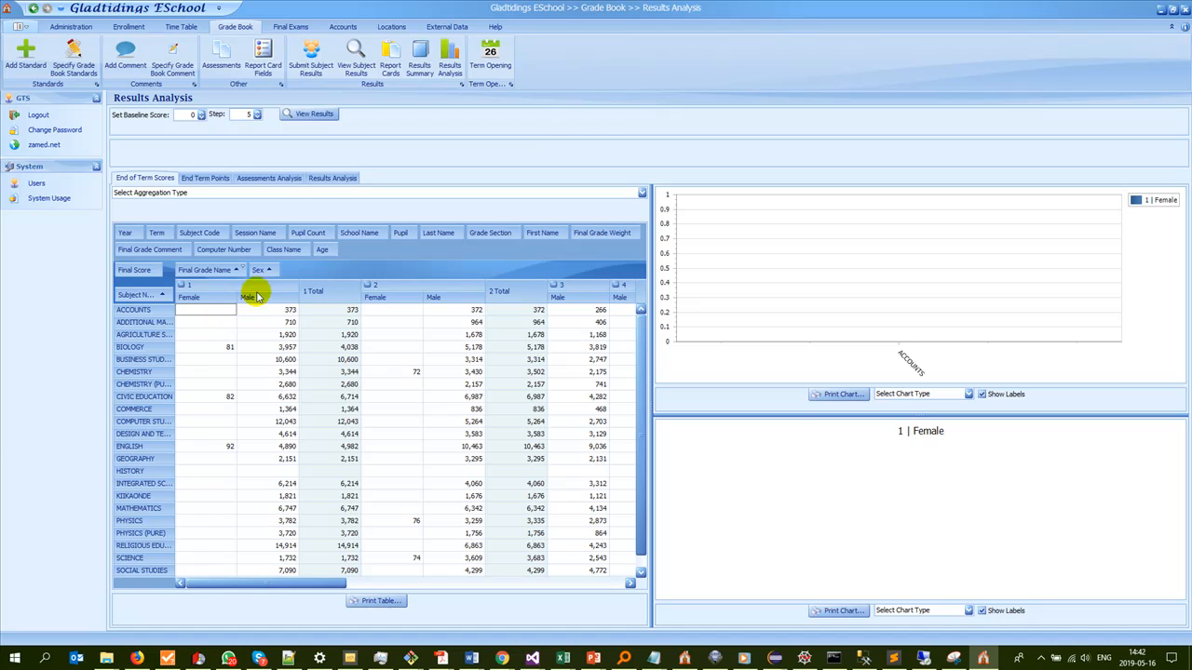
Step: Rearrange the pivot table to have only Subject Name as columns and Class Name as rows, removing Sex and Final Grade Name
drag(374, 239, 376, 240)
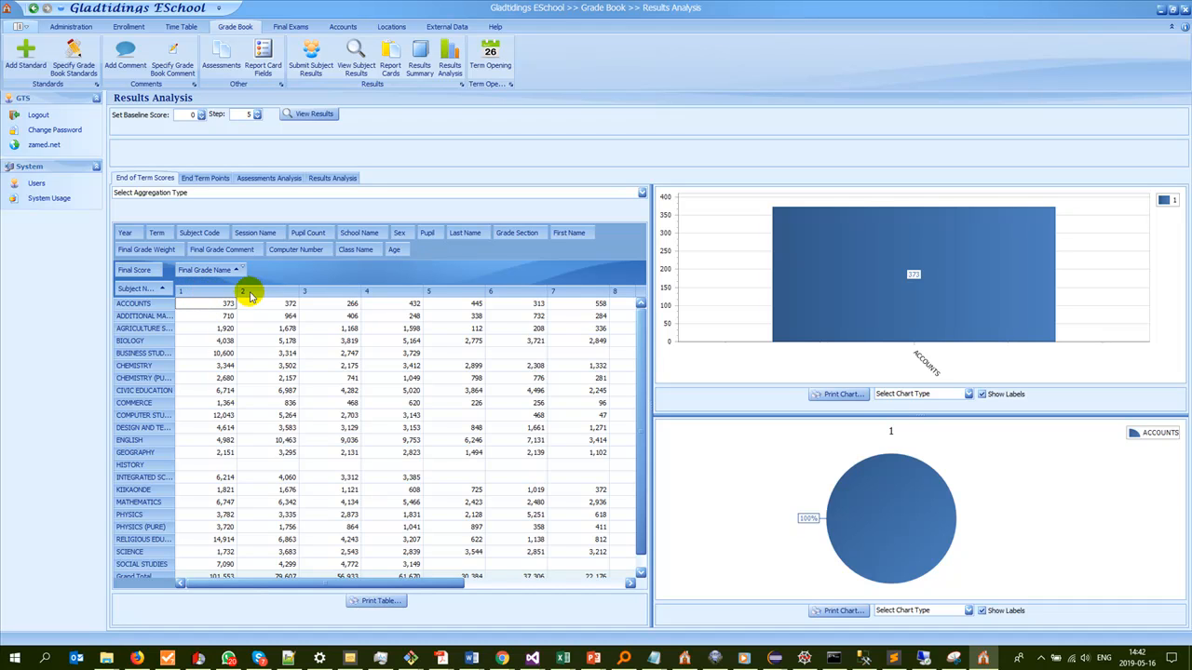
drag(214, 271, 413, 232)
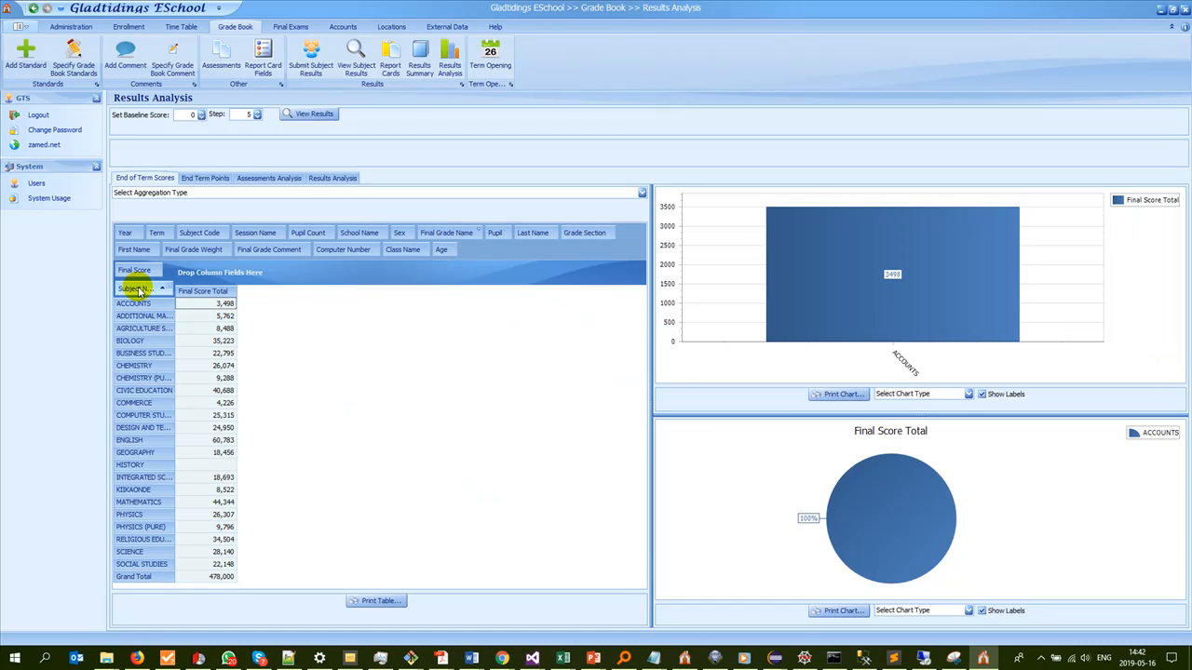
drag(139, 289, 205, 276)
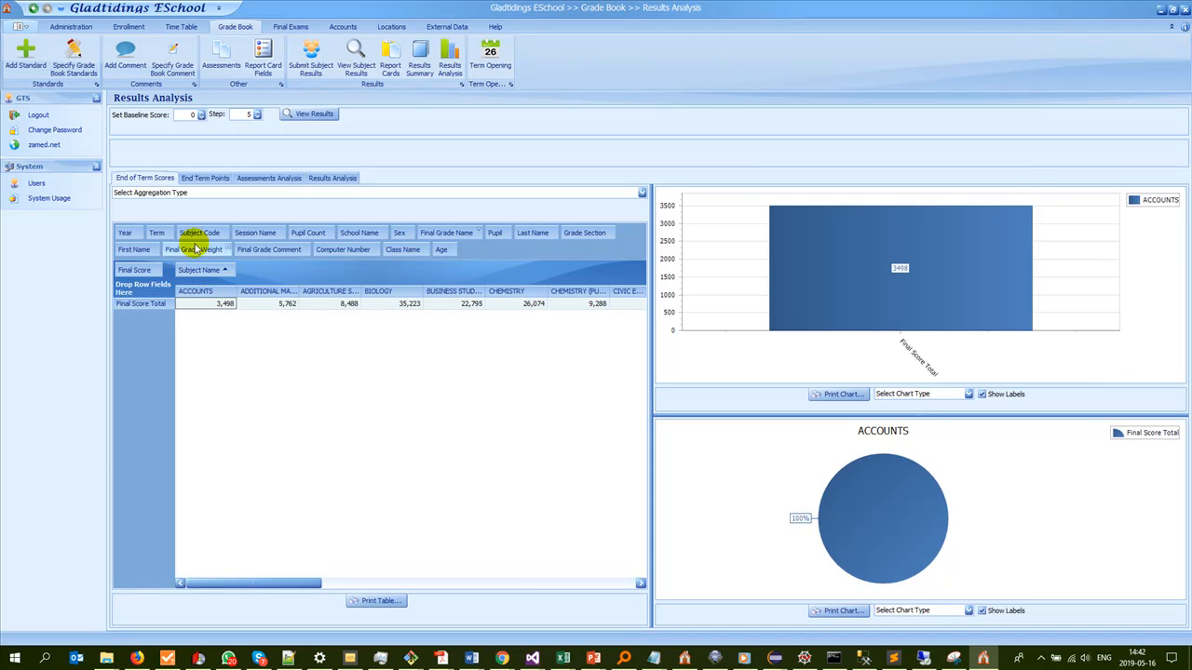
drag(401, 249, 157, 295)
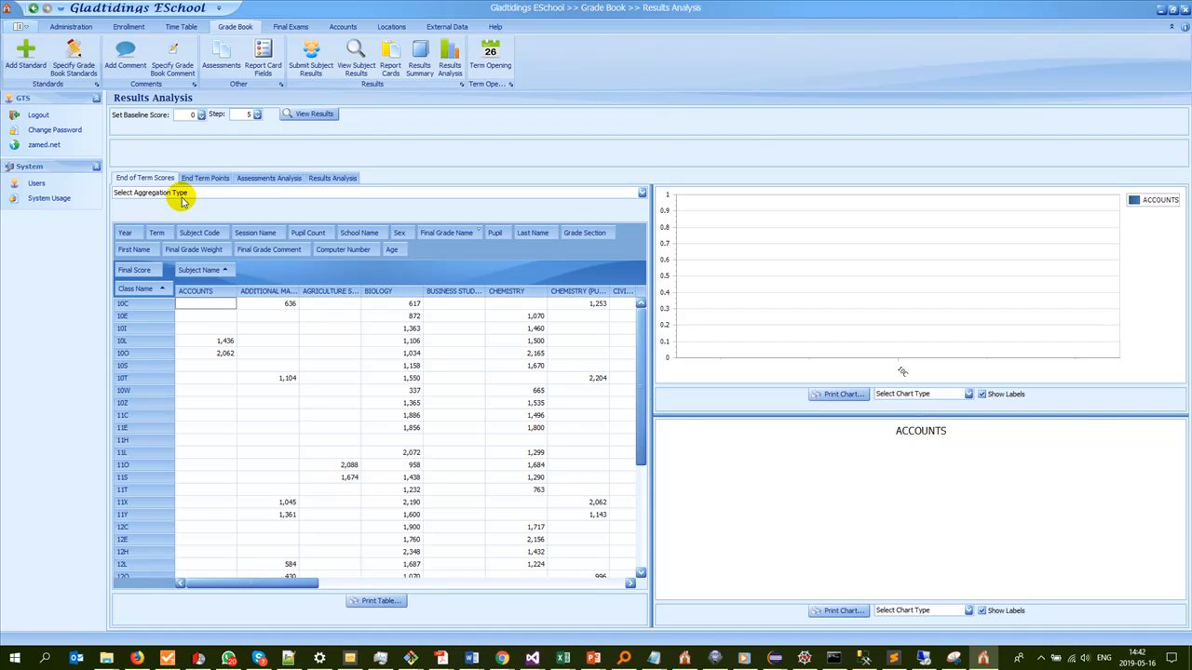
key(ctrl+1)
click(141, 202)
drag(126, 202, 225, 192)
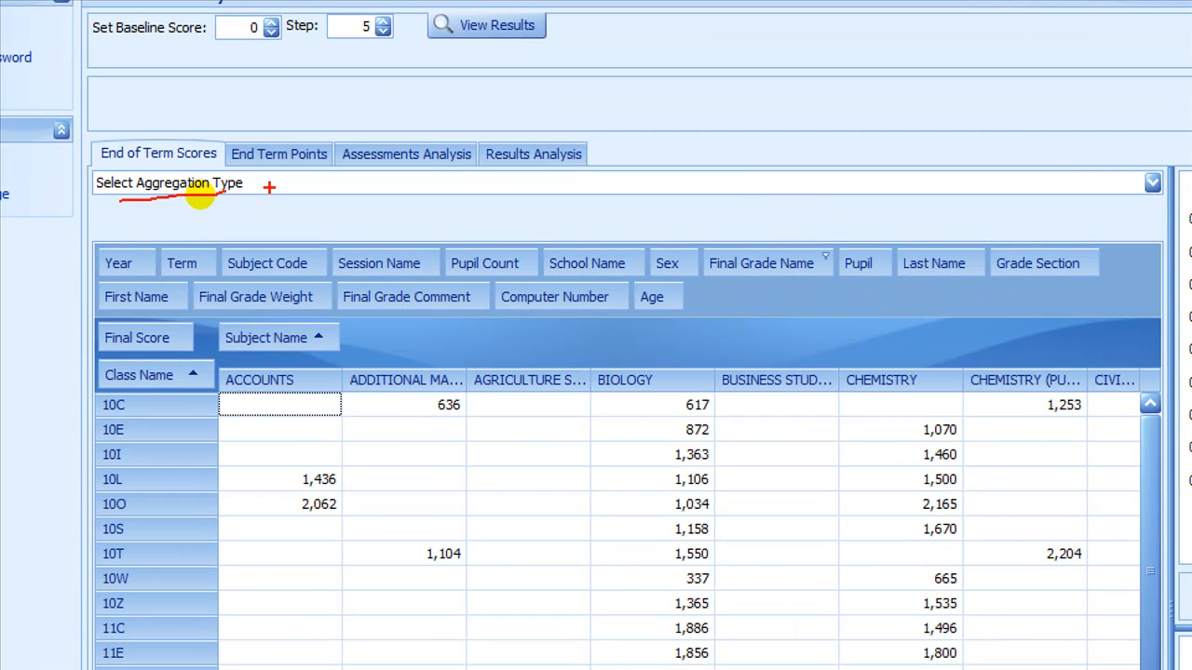
key(Escape)
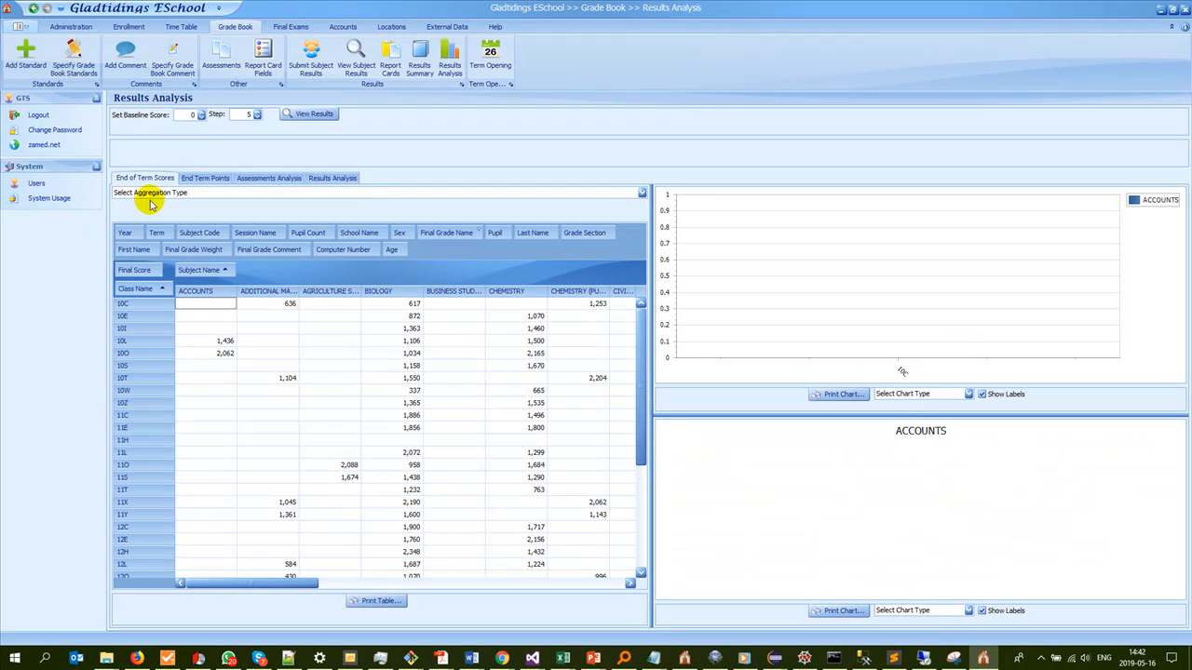
Step: Set the aggregation type to Average and widen the pivot table area to make room for more subject columns
click(149, 193)
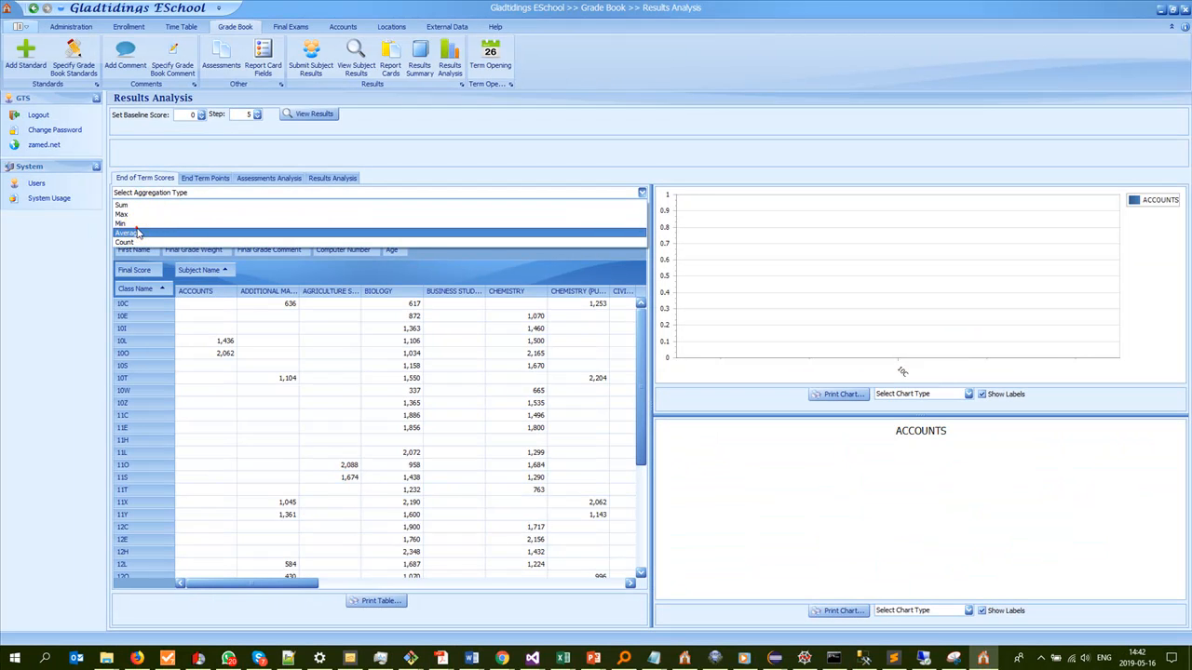
click(137, 233)
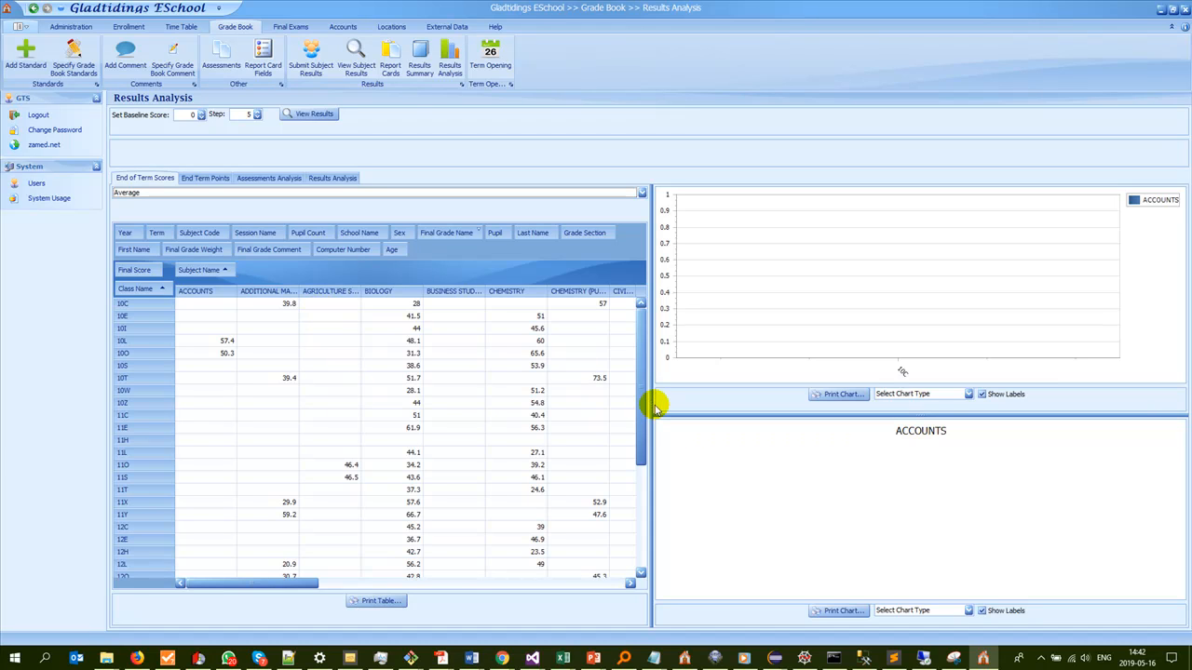
drag(651, 407, 1015, 469)
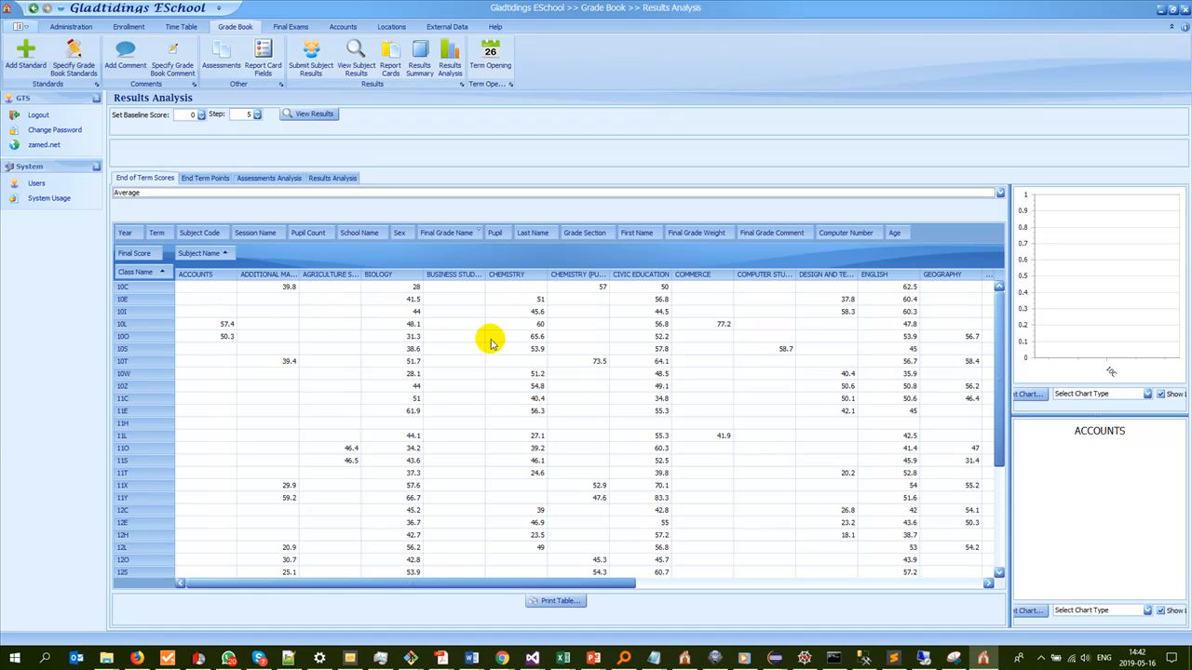
key(ctrl+1)
click(537, 298)
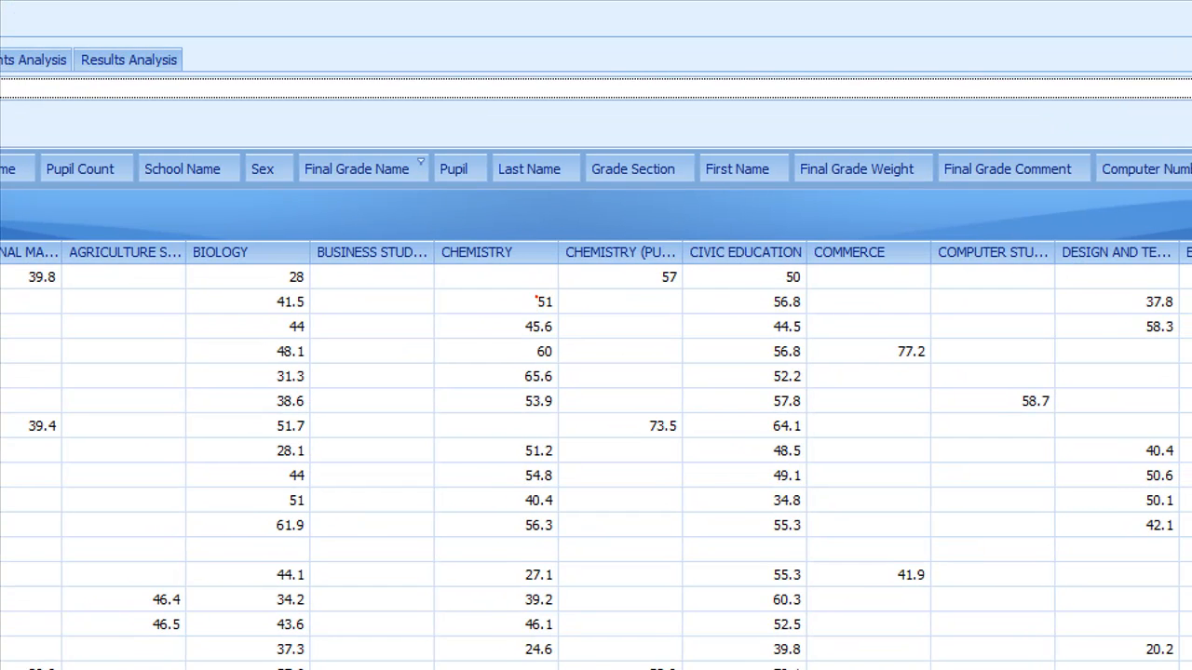
drag(614, 195, 670, 191)
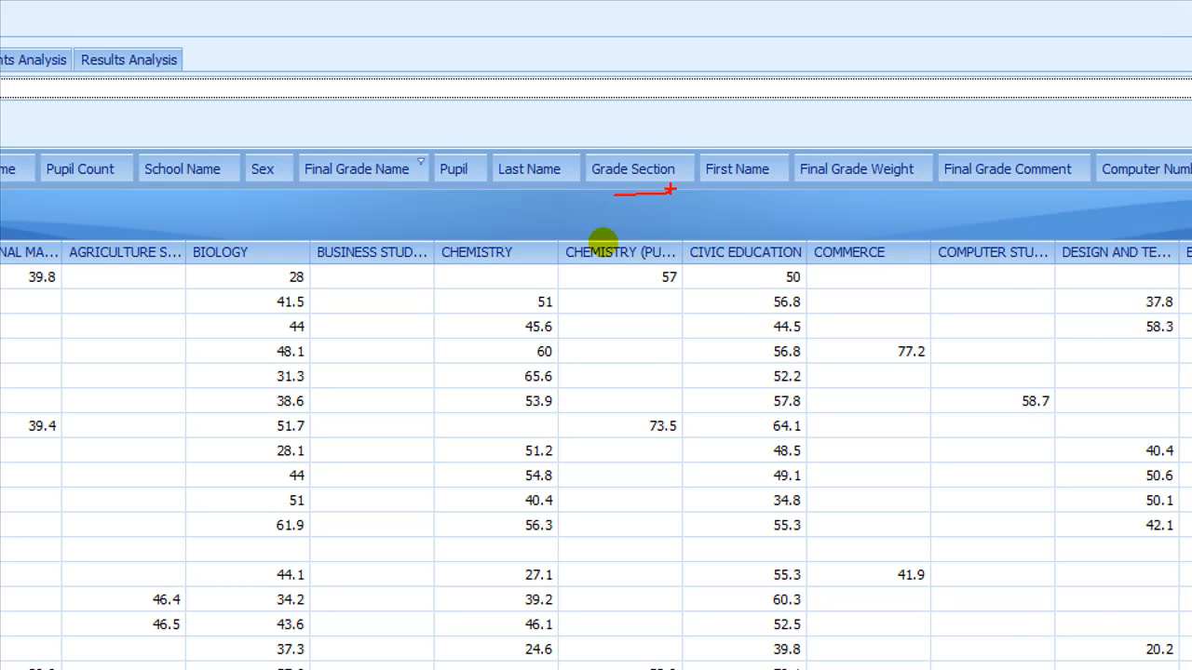
key(Escape)
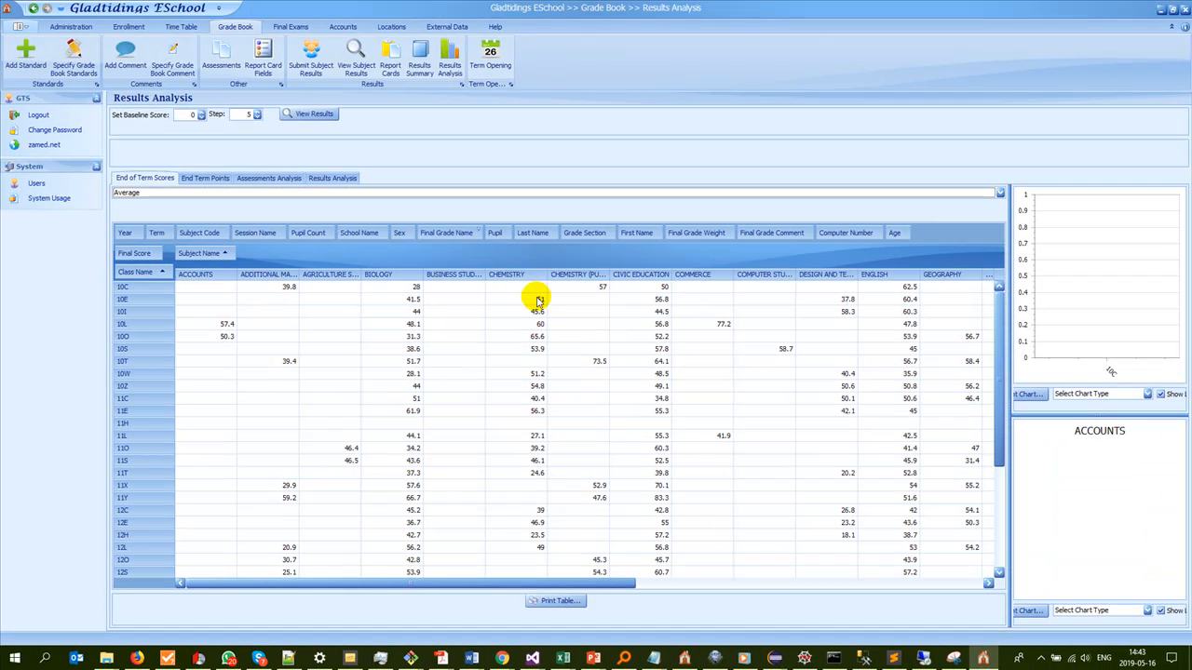
Step: Filter the Grade Section field to exclude Junior Secondary and look through the class rows
click(612, 232)
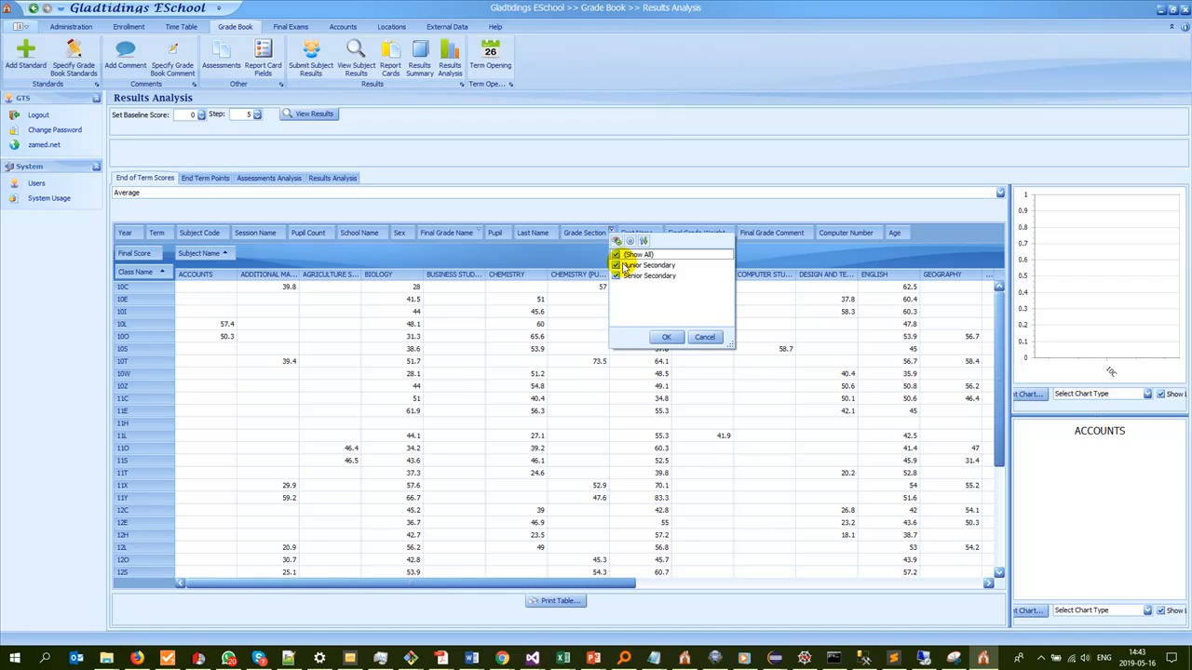
click(619, 265)
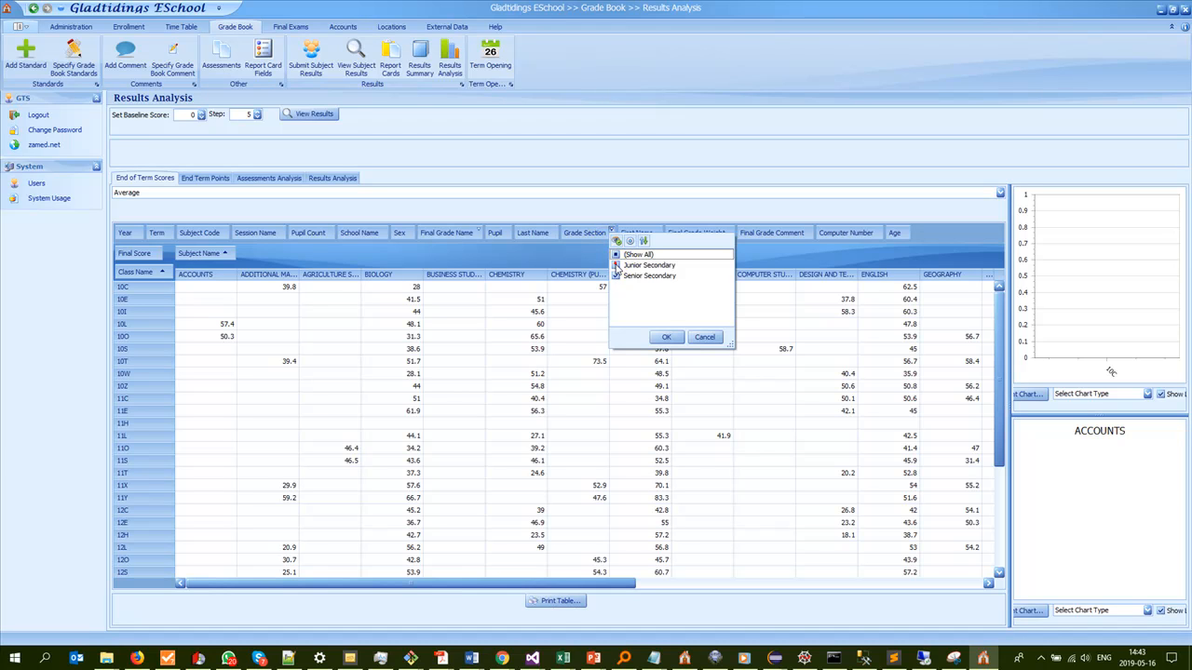
click(665, 337)
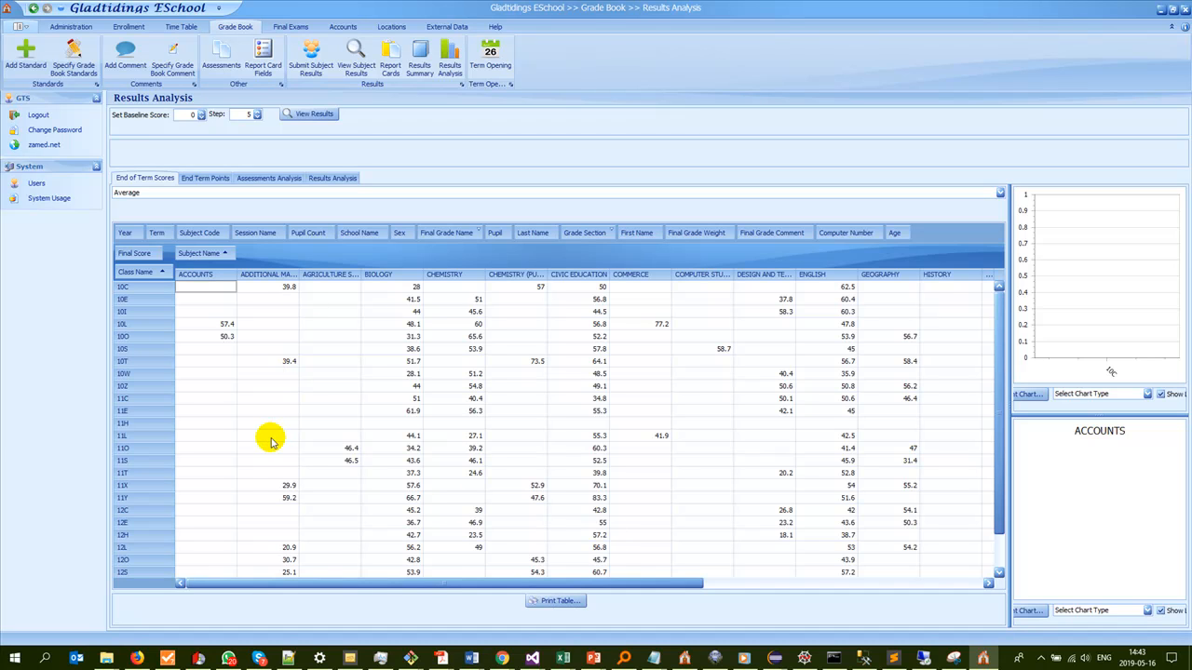
scroll(213, 451, down, 1)
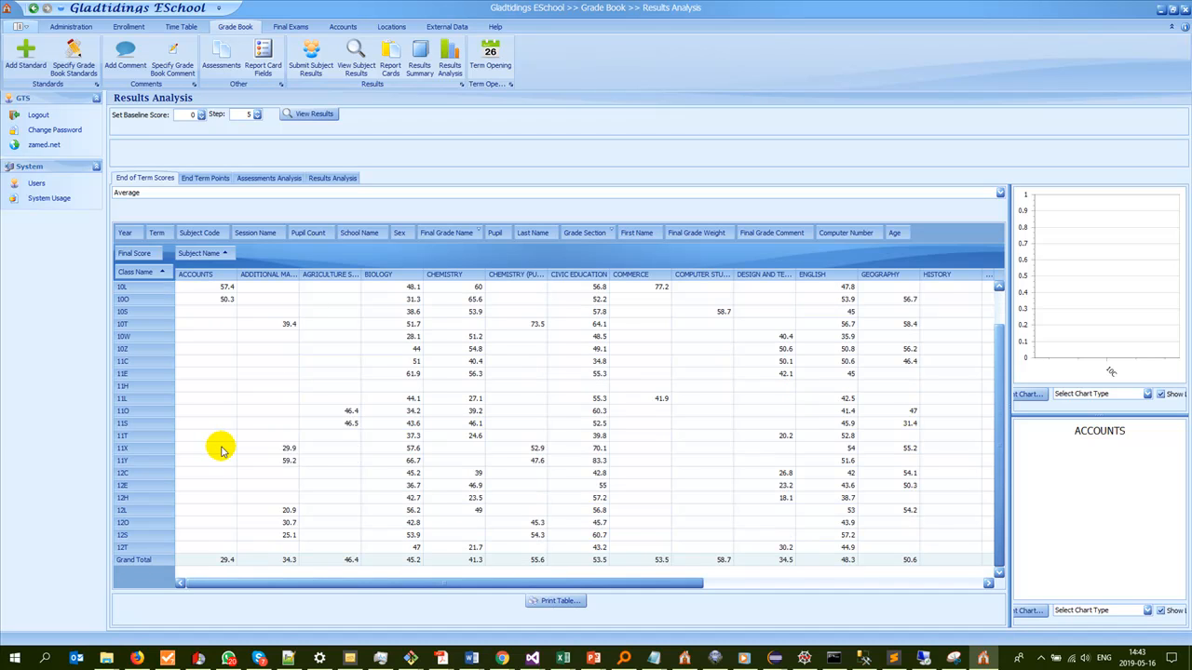
scroll(222, 451, up, 1)
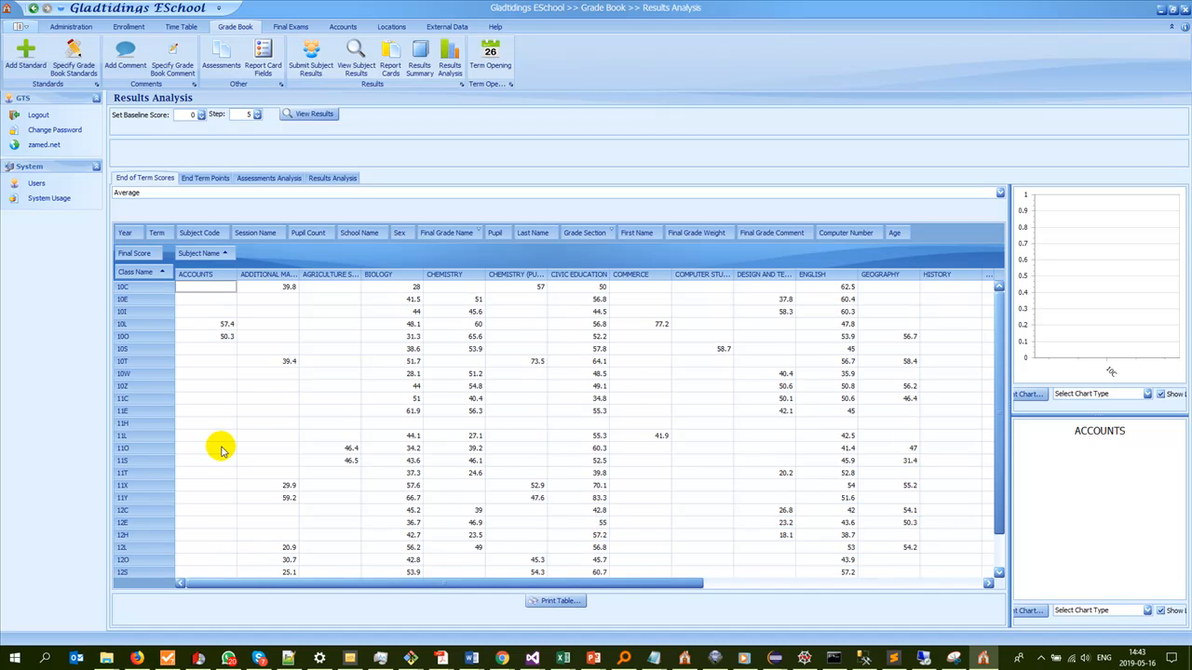
Step: Filter the Subject Name field to exclude ACCOUNTS and HISTORY from the pivot table
click(231, 253)
click(235, 285)
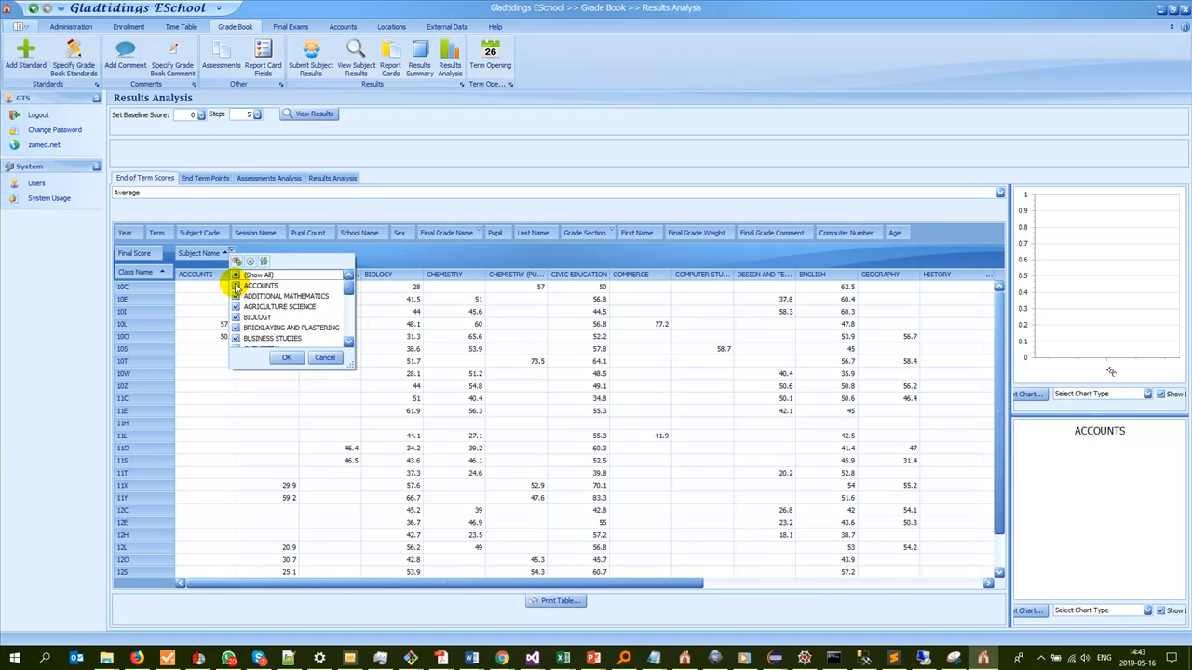
scroll(247, 328, down, 4)
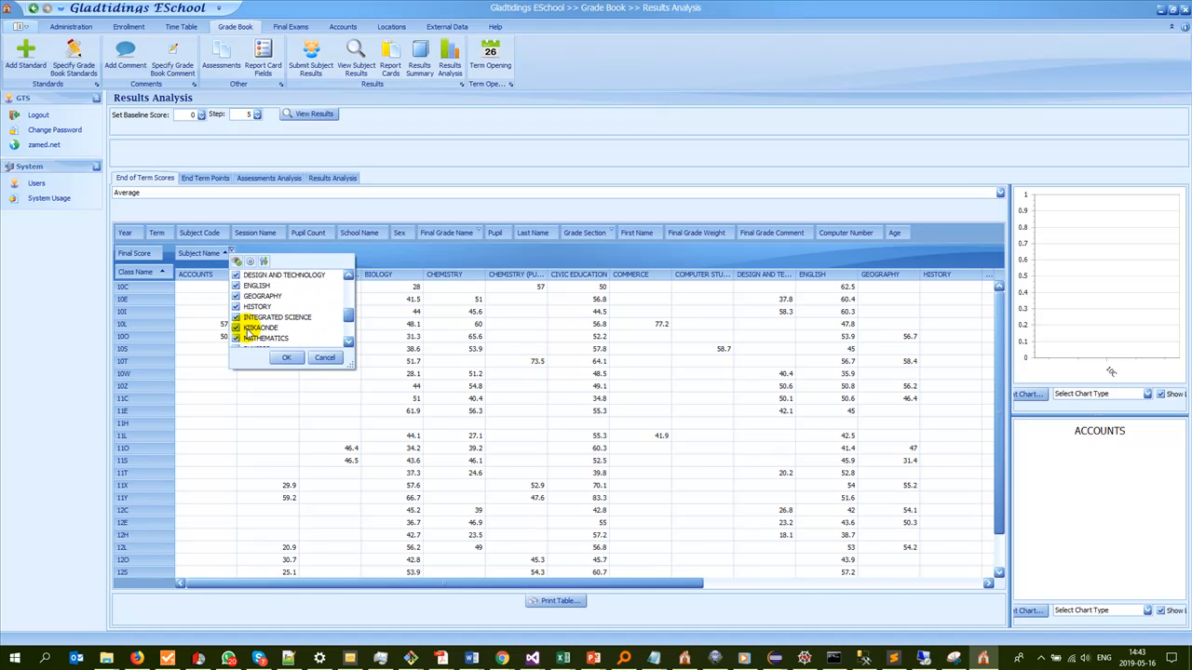
scroll(250, 332, down, 3)
scroll(249, 332, up, 3)
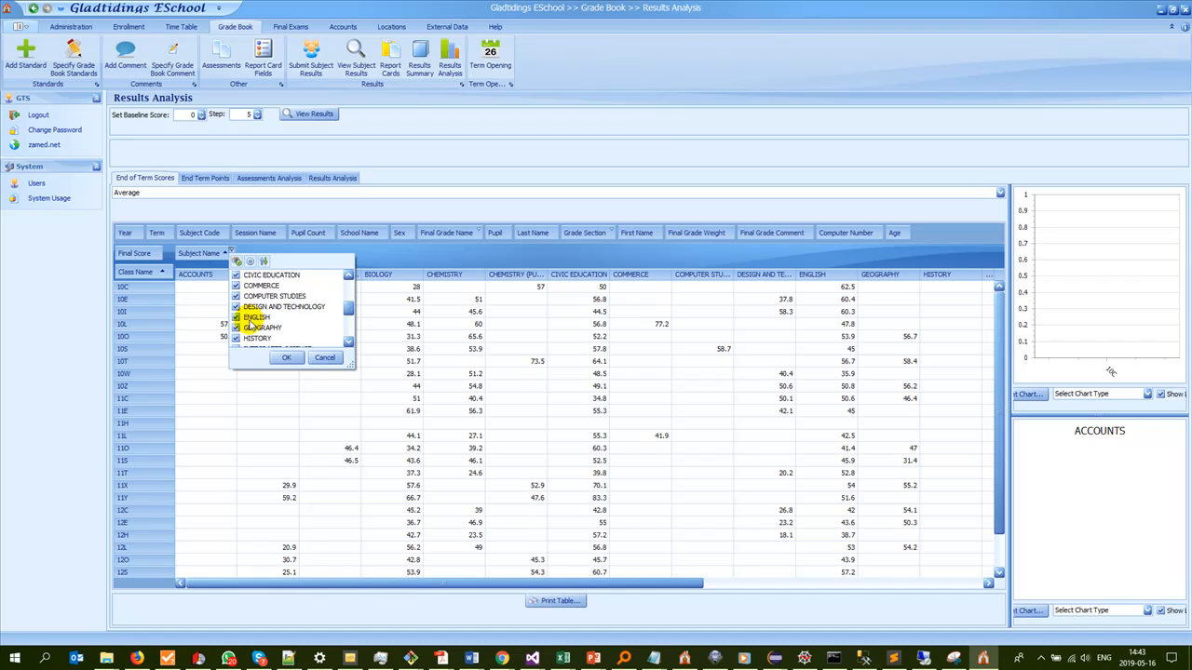
click(235, 338)
click(283, 358)
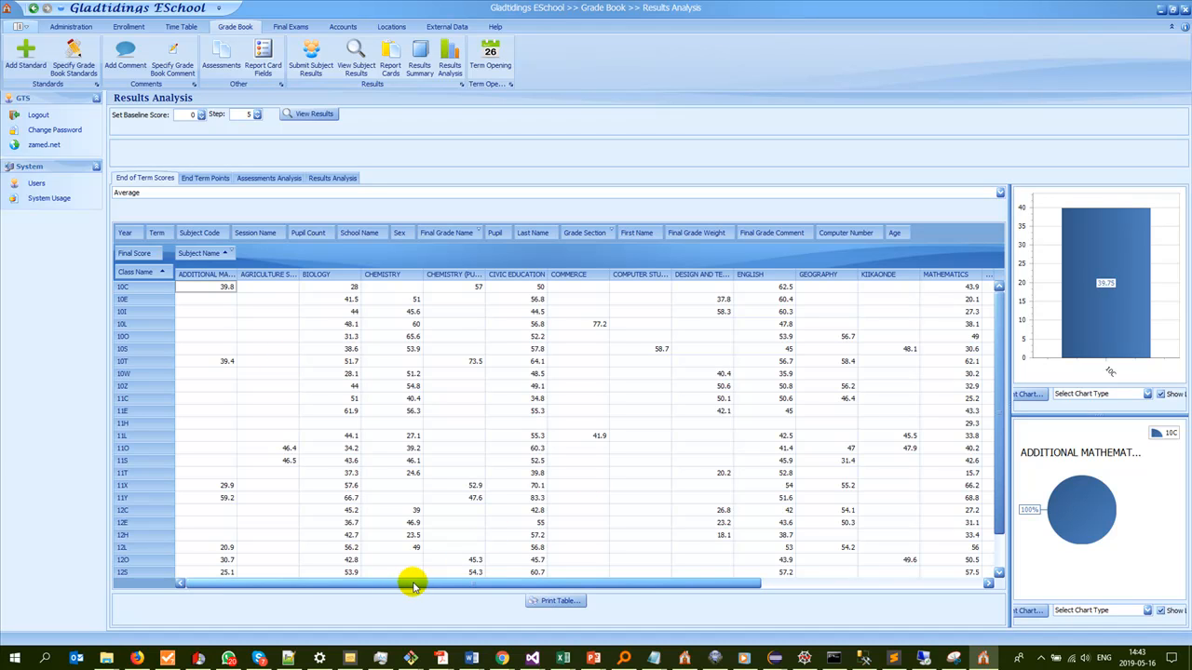
click(1041, 659)
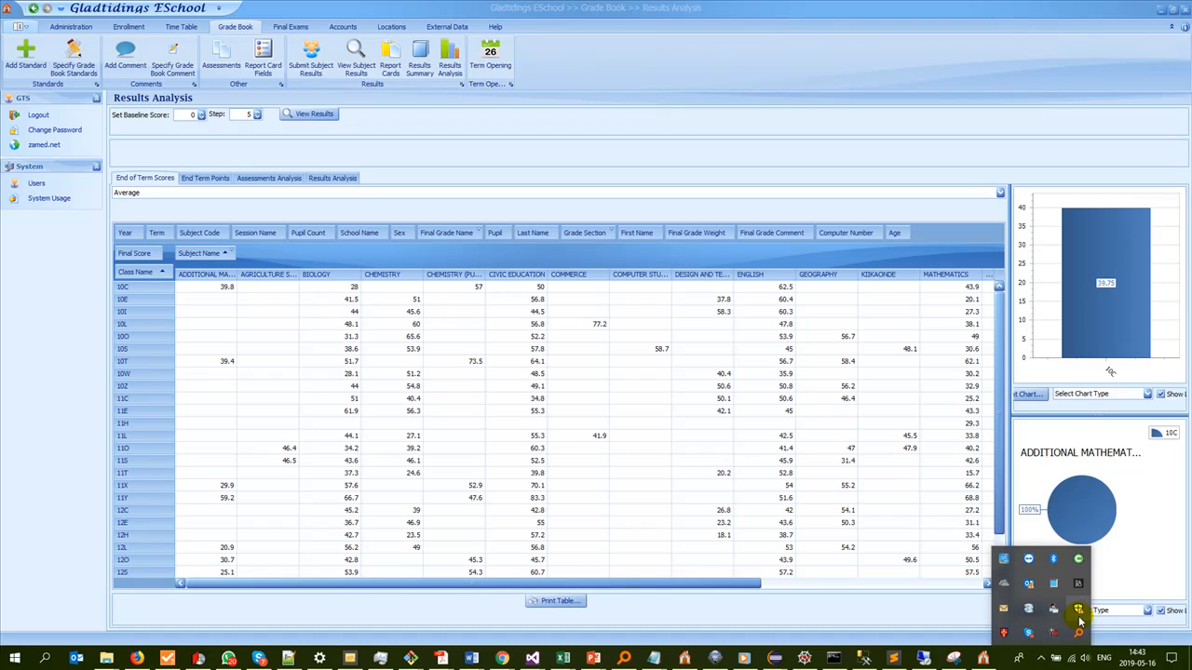
click(1053, 633)
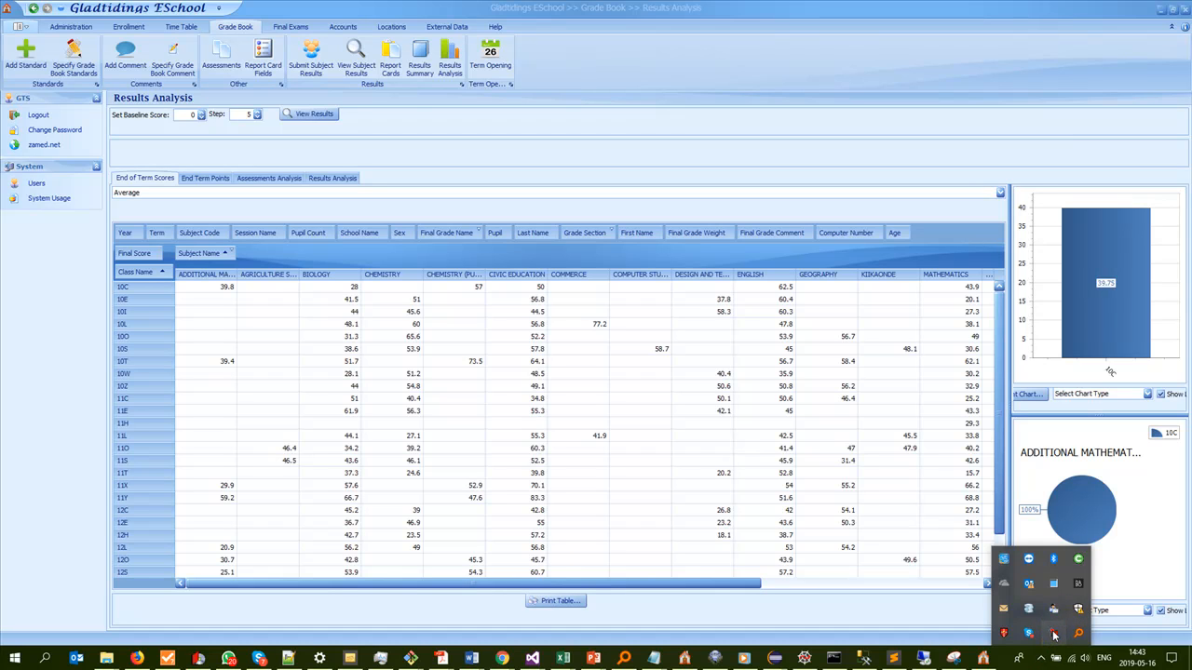
click(1135, 600)
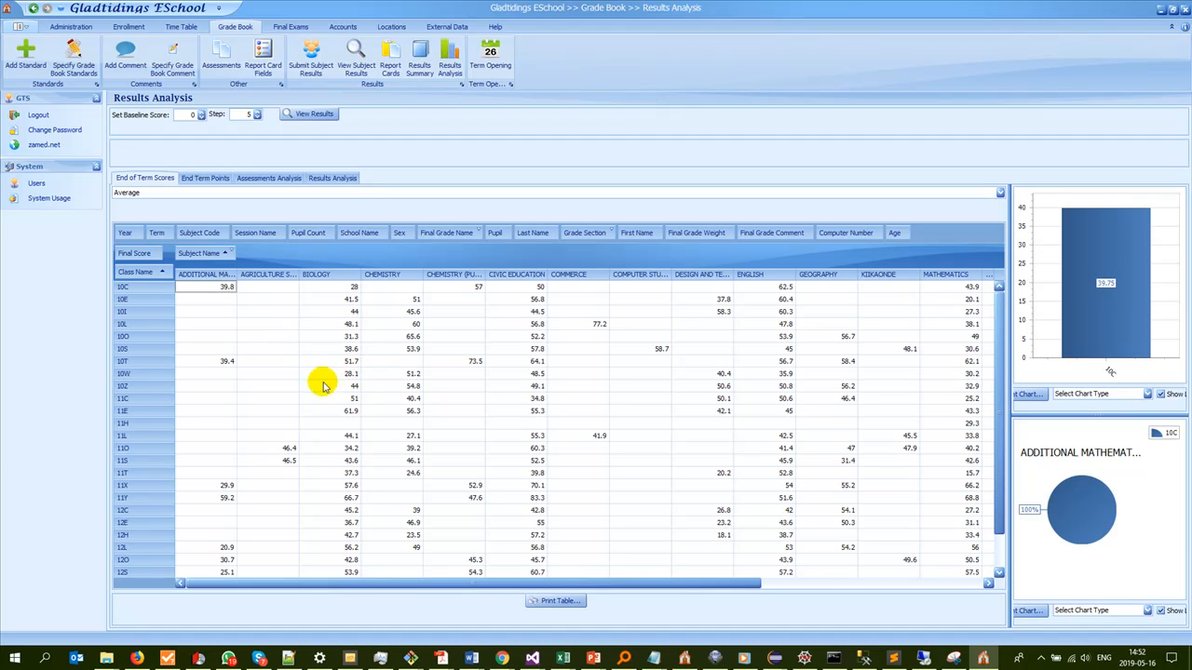
Step: Filter the Subject Name field to also exclude COMPUTER STUDIES, ADDITIONAL MATHEMATICS and AGRICULTURE SCIENCE
drag(511, 583, 546, 596)
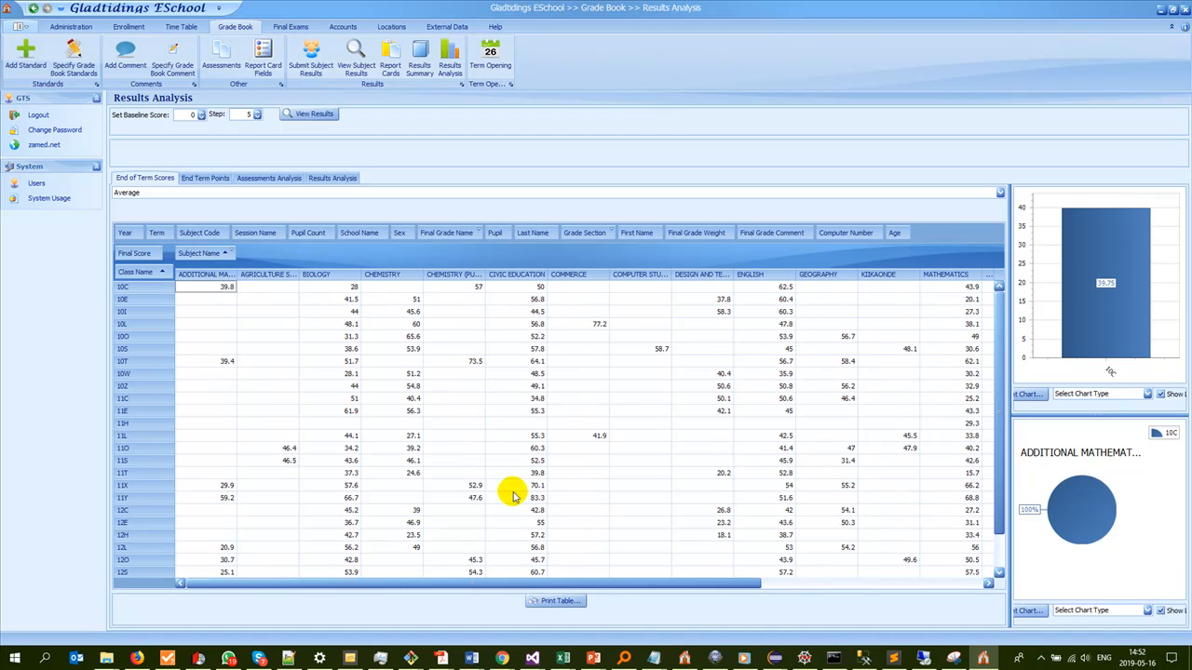
scroll(601, 459, down, 1)
scroll(605, 461, up, 1)
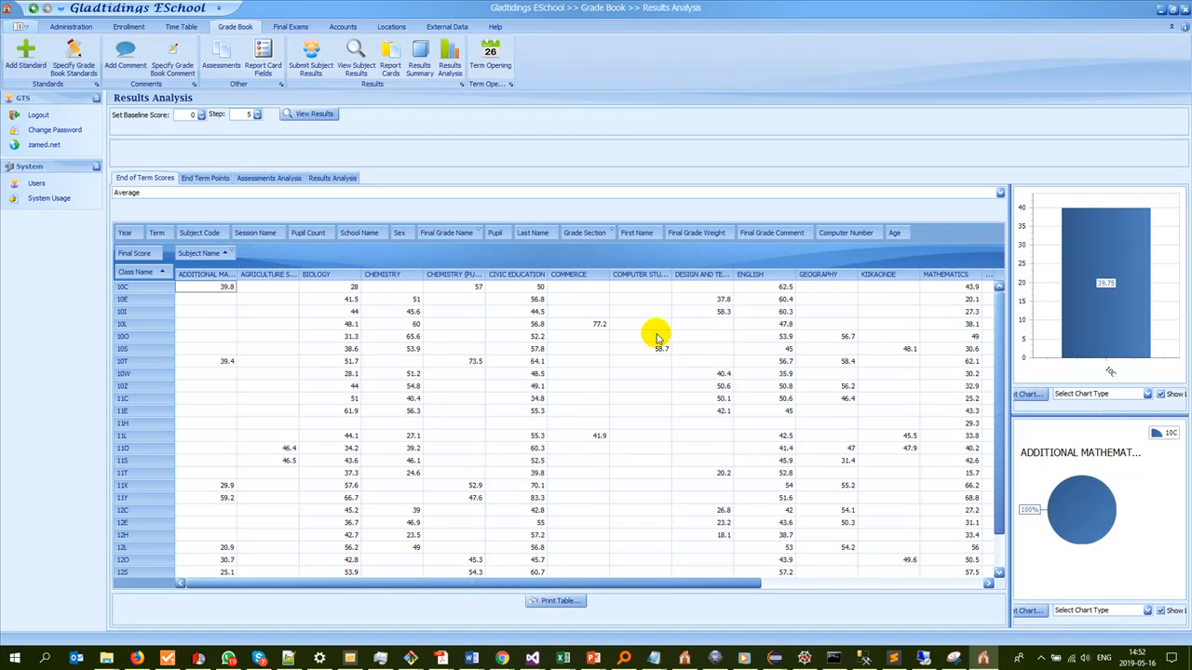
click(229, 253)
scroll(253, 318, down, 2)
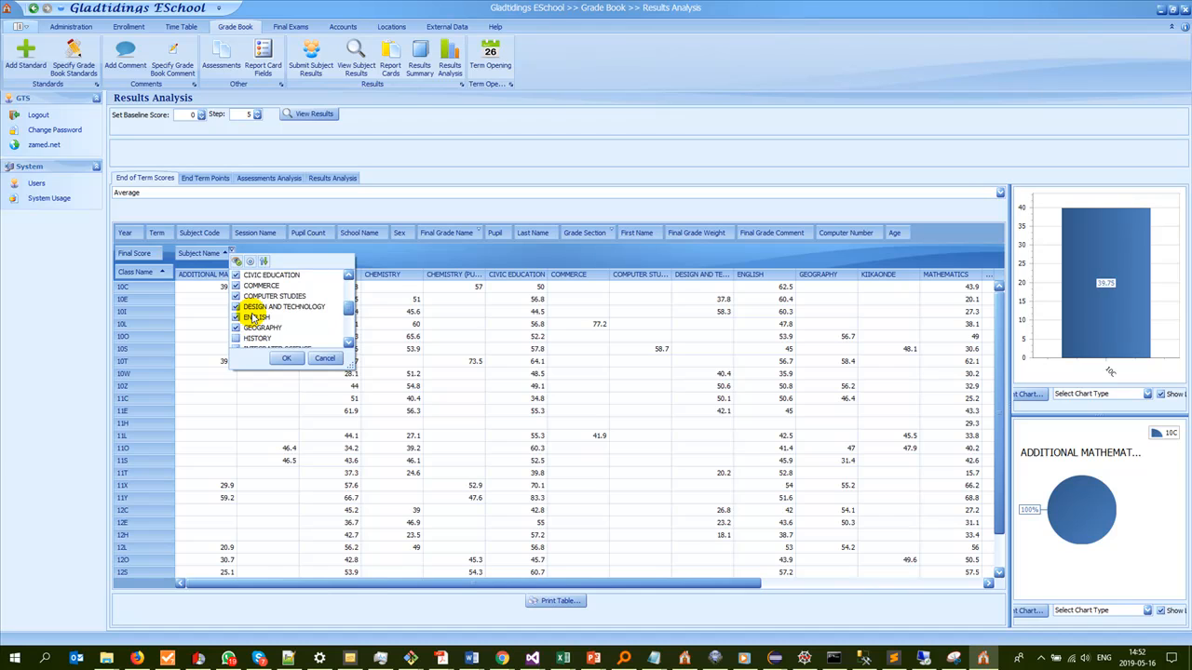
click(236, 296)
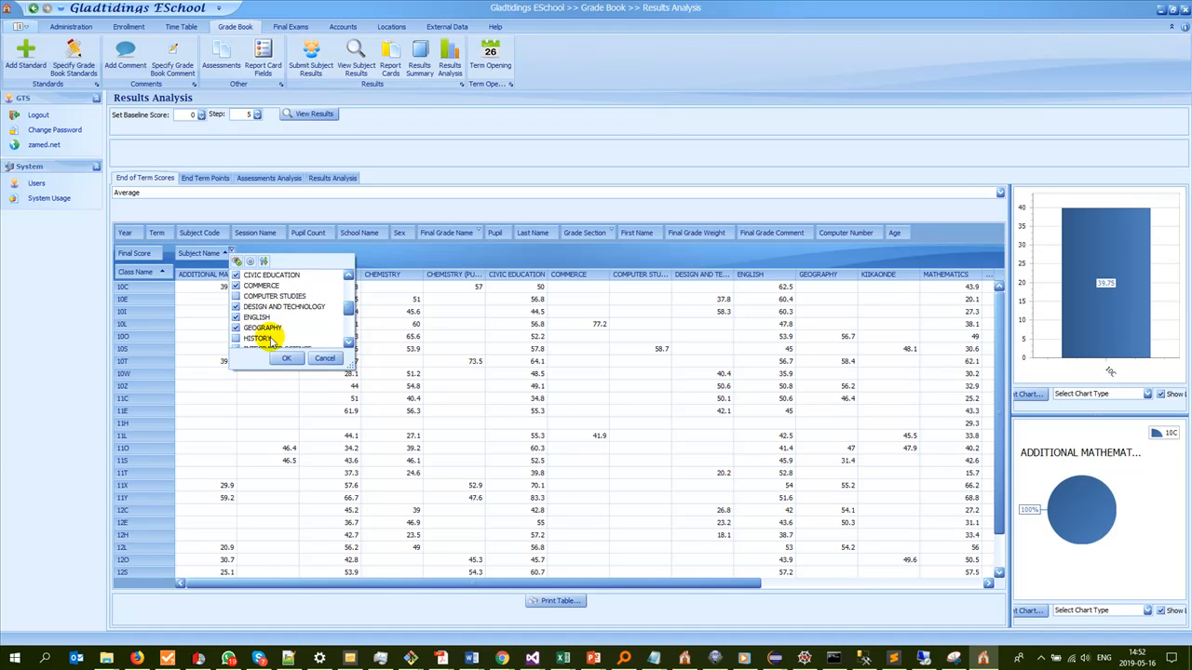
scroll(250, 301, up, 3)
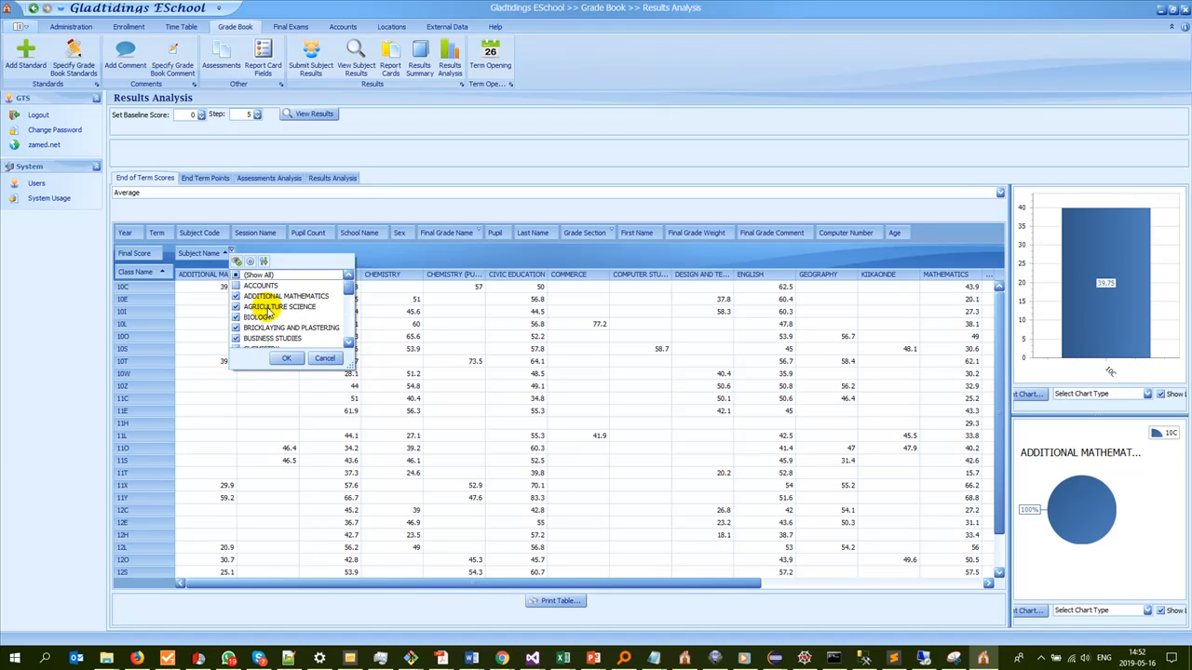
click(235, 296)
click(282, 358)
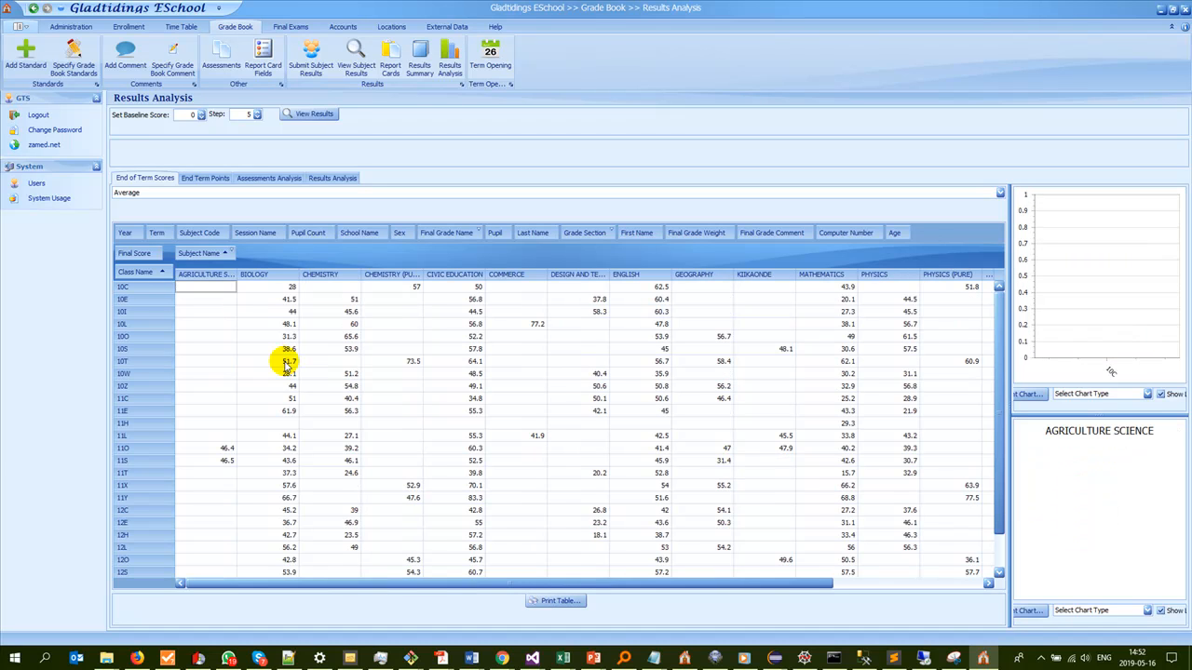
click(231, 252)
click(252, 306)
click(284, 360)
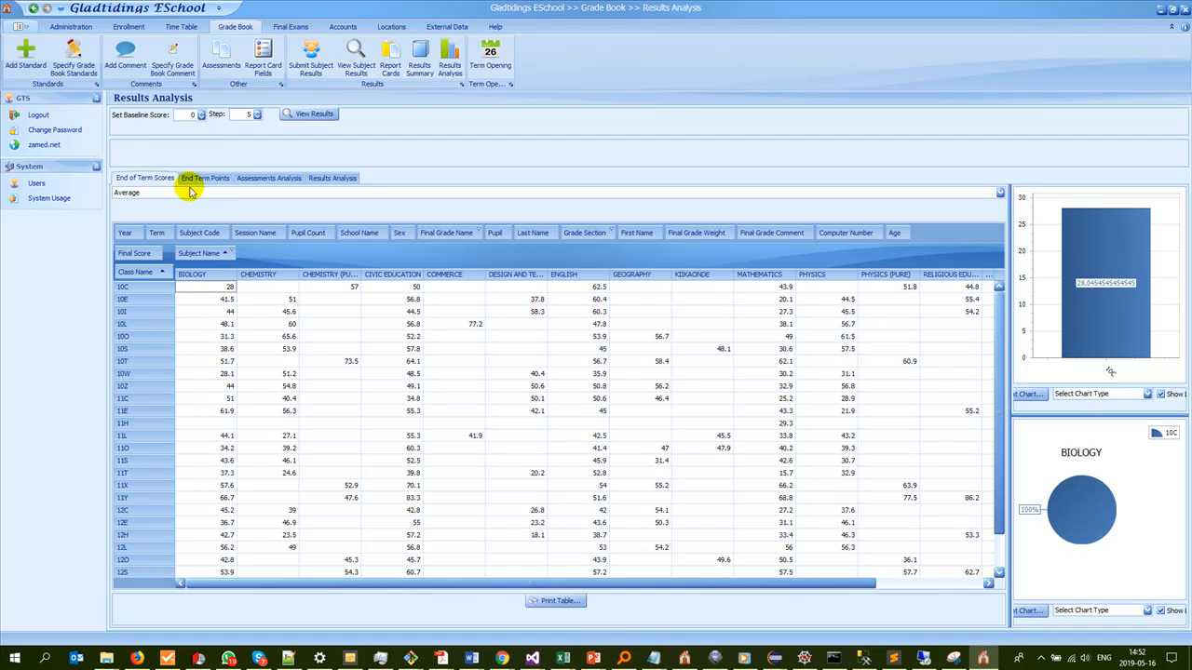
click(191, 115)
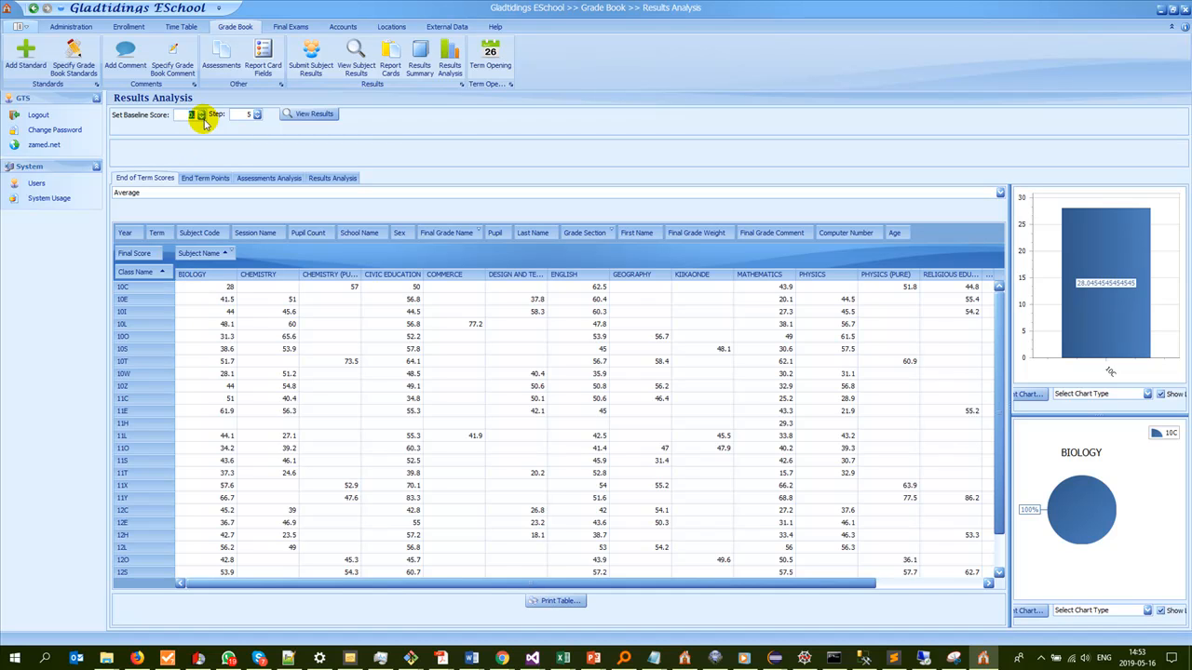
key(ctrl+1)
click(130, 67)
mouse_move(117, 198)
mouse_down()
mouse_move(243, 205)
mouse_move(261, 189)
mouse_up()
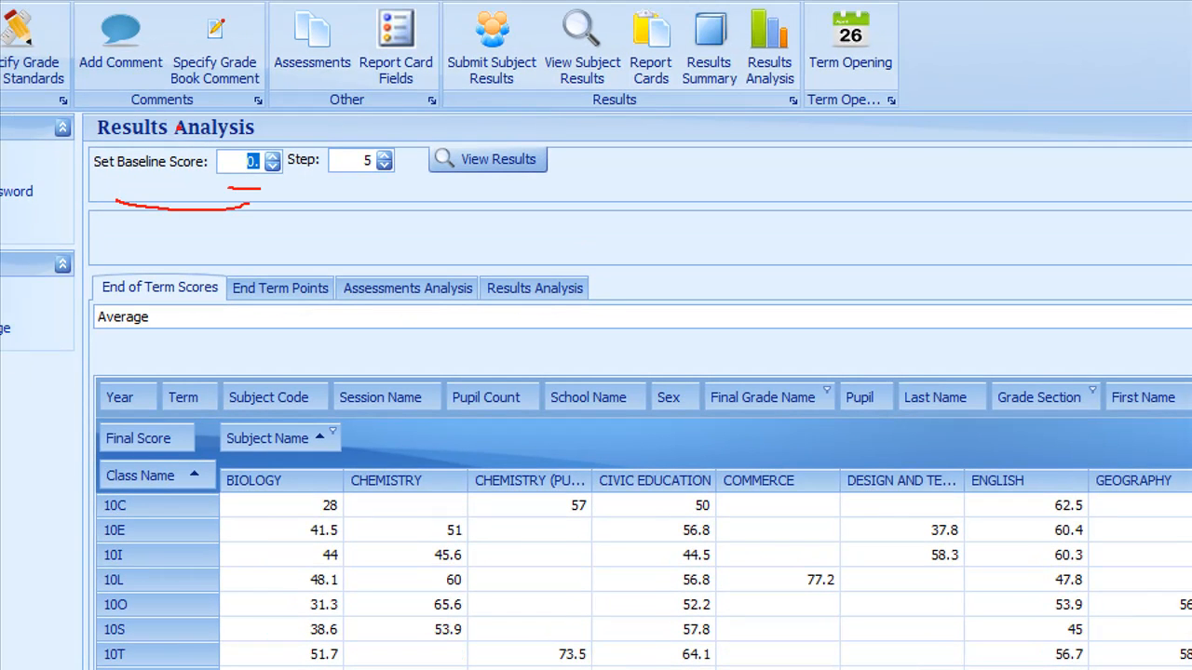
mouse_move(331, 173)
mouse_down()
mouse_move(334, 191)
mouse_move(399, 196)
mouse_up()
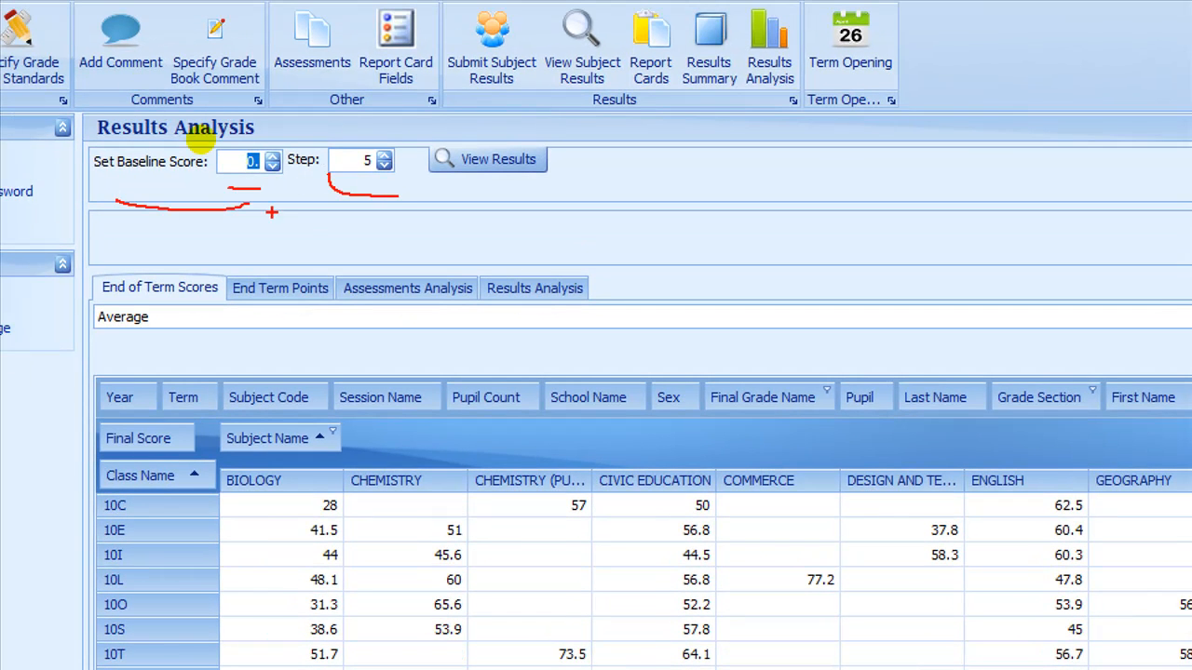
drag(214, 193, 284, 191)
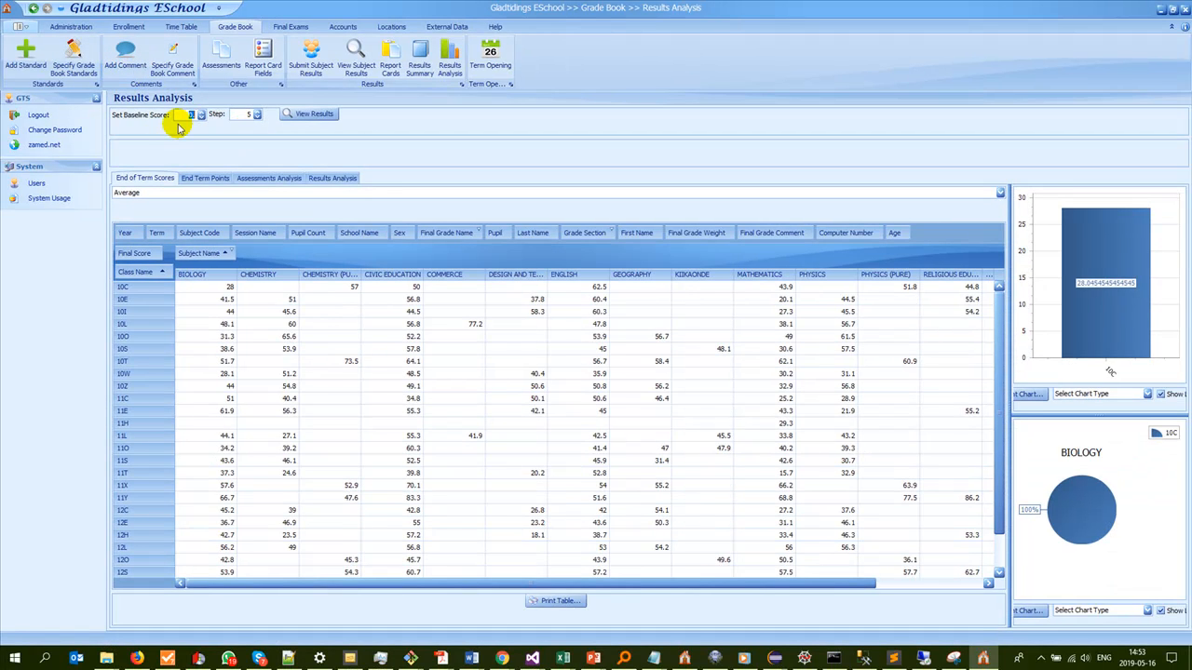
Step: Set the baseline score to 40 and the step to 20, and view the results colour-coded by score band
text(0)
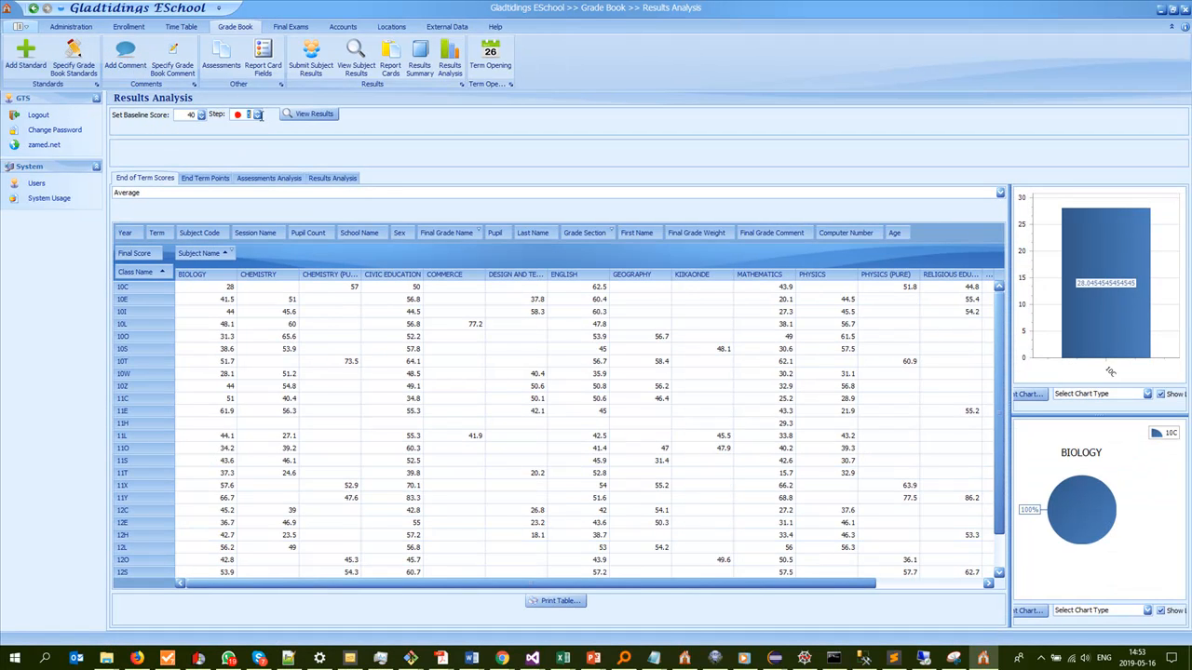
text(10)
drag(240, 115, 265, 117)
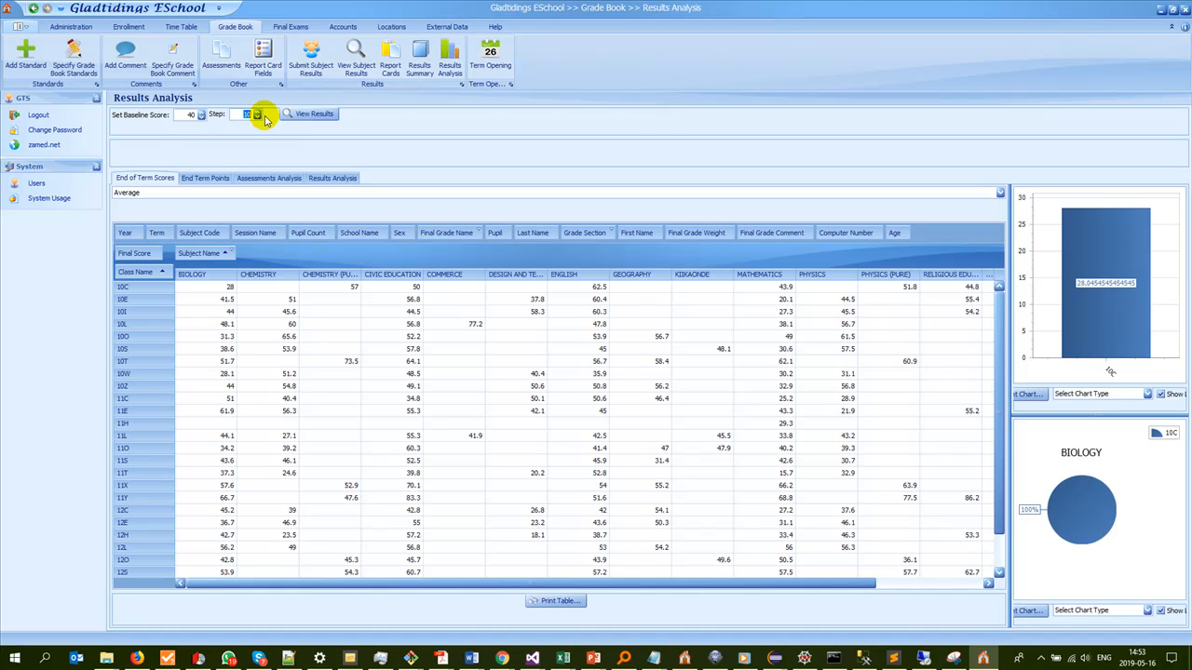
text(20)
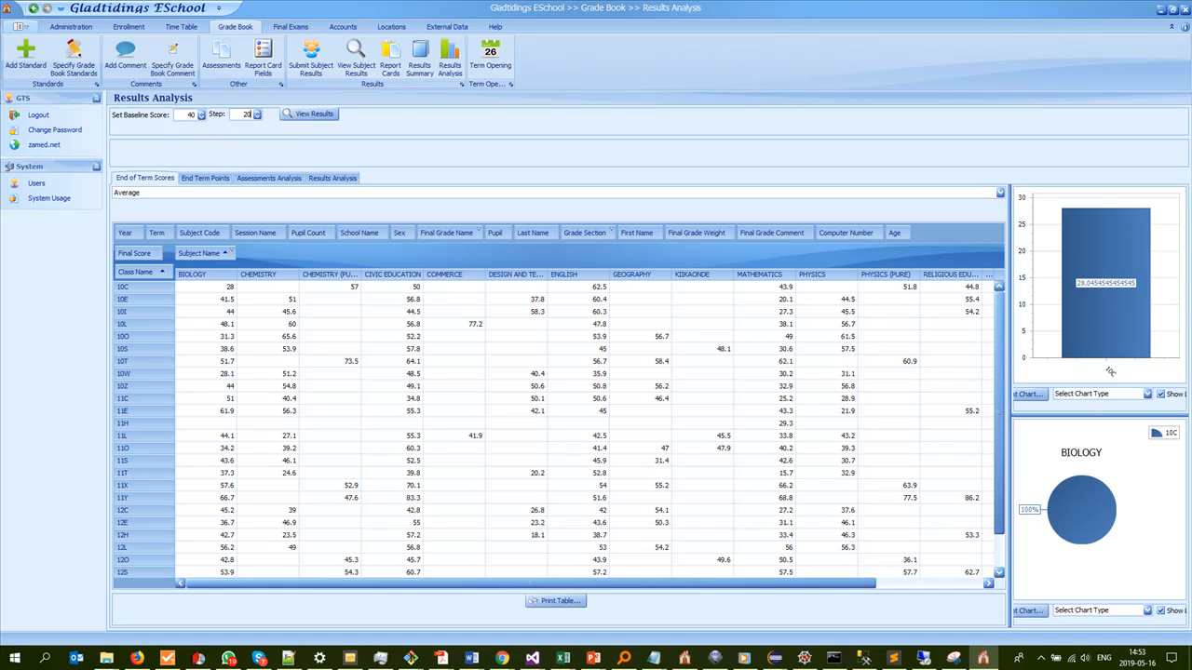
click(316, 114)
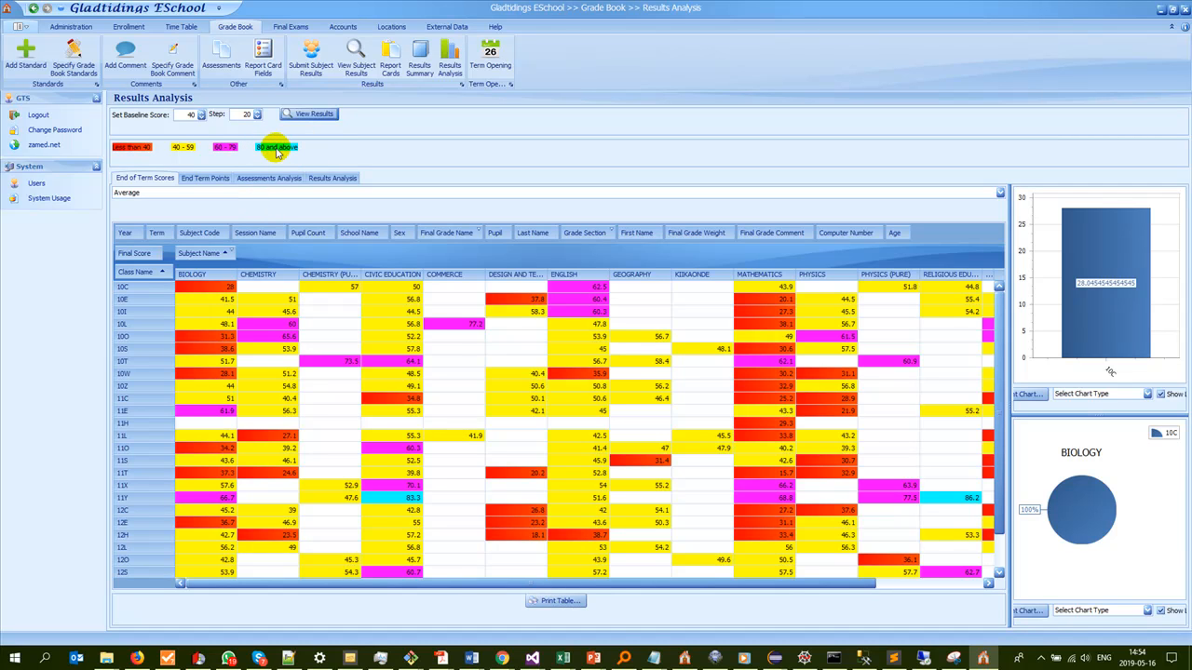
click(388, 502)
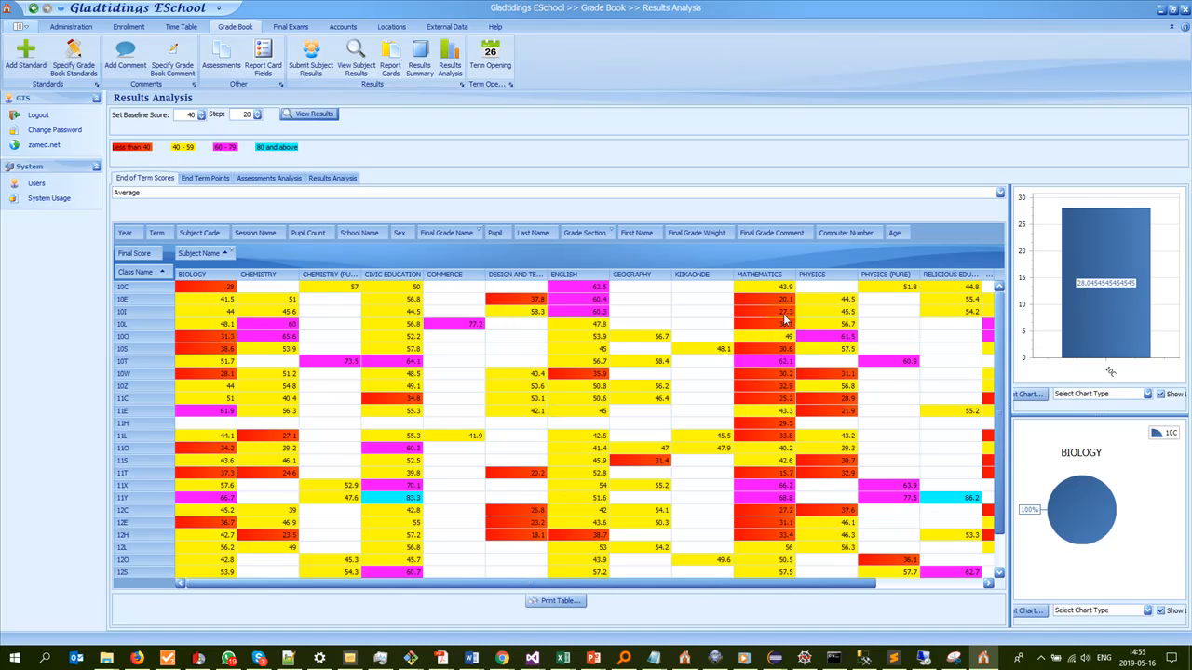
Step: Filter the Final Score values to show only averages up to 39
drag(730, 590, 822, 587)
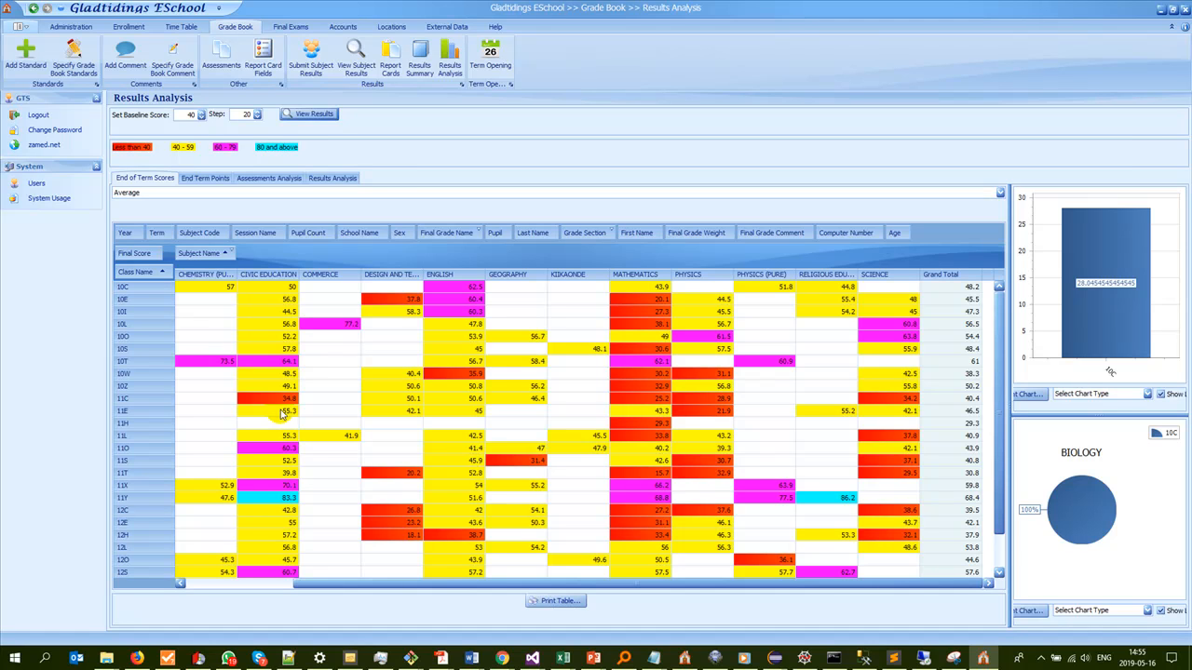
click(159, 253)
click(232, 268)
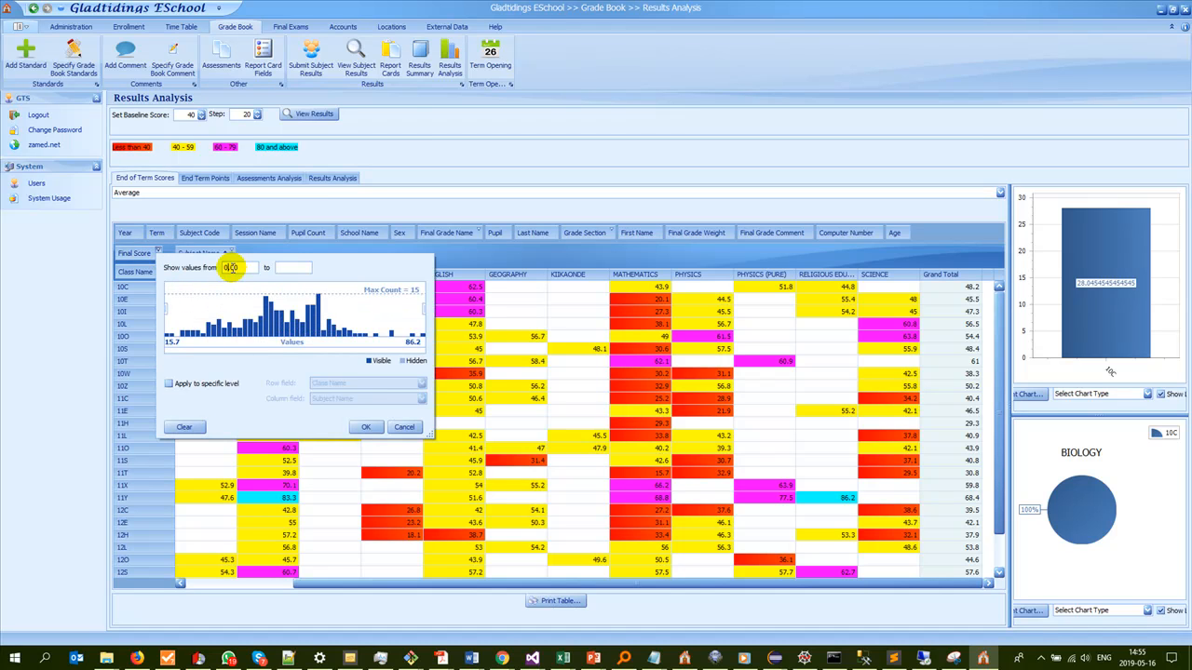
click(289, 267)
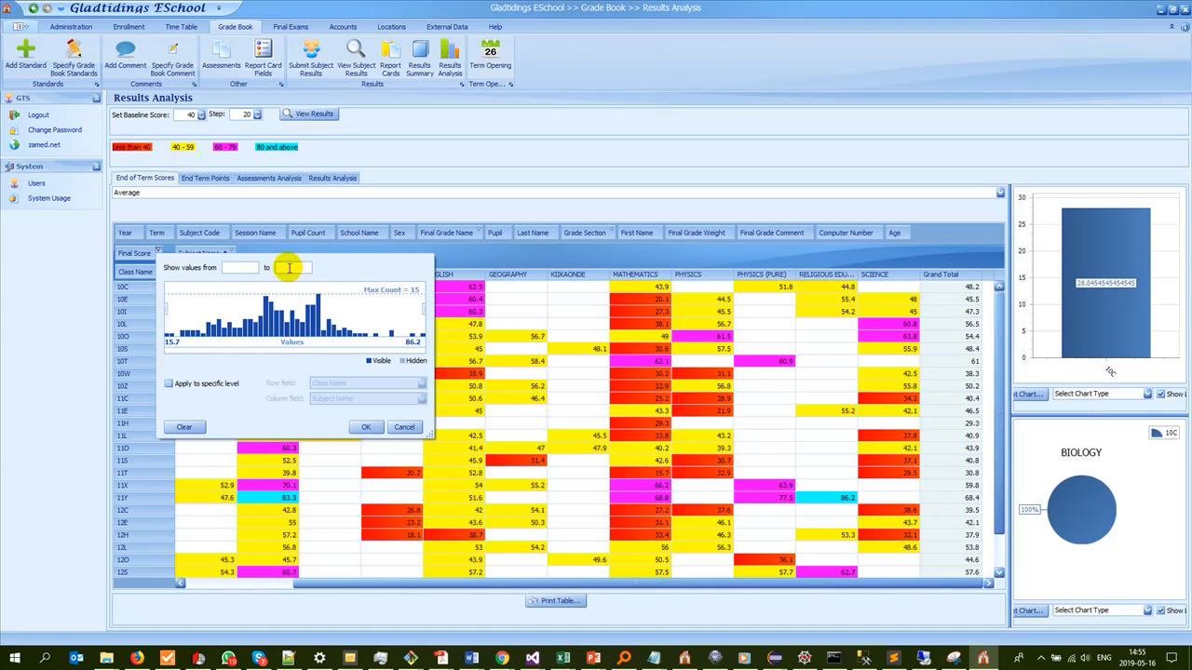
text(39)
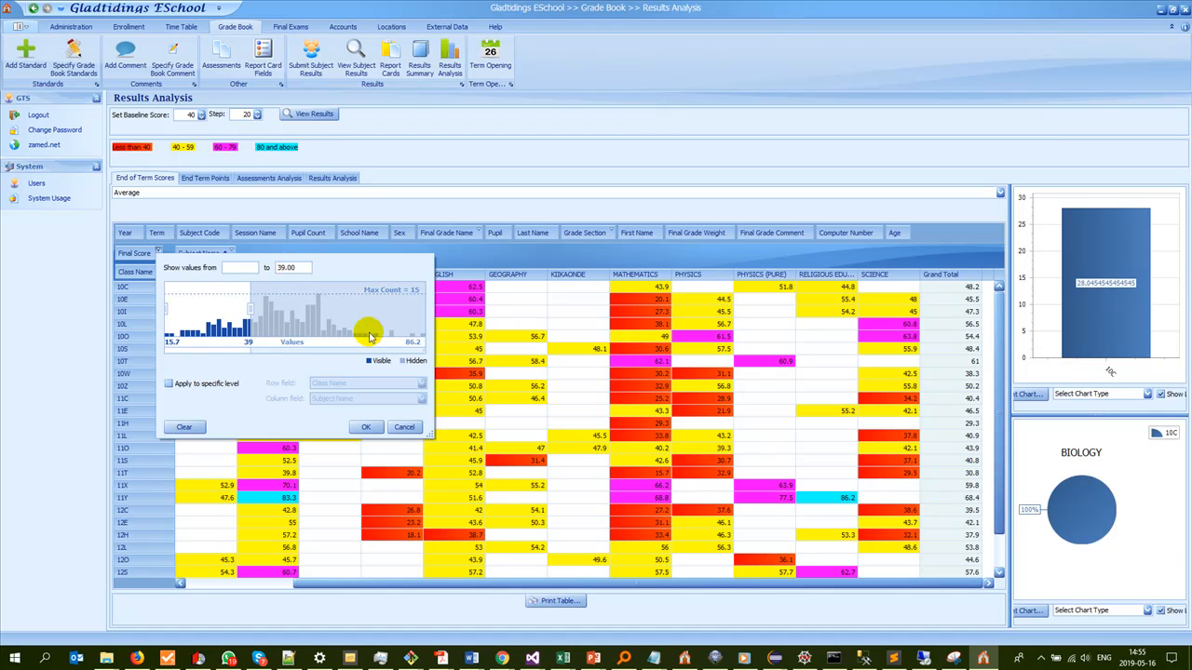
click(366, 426)
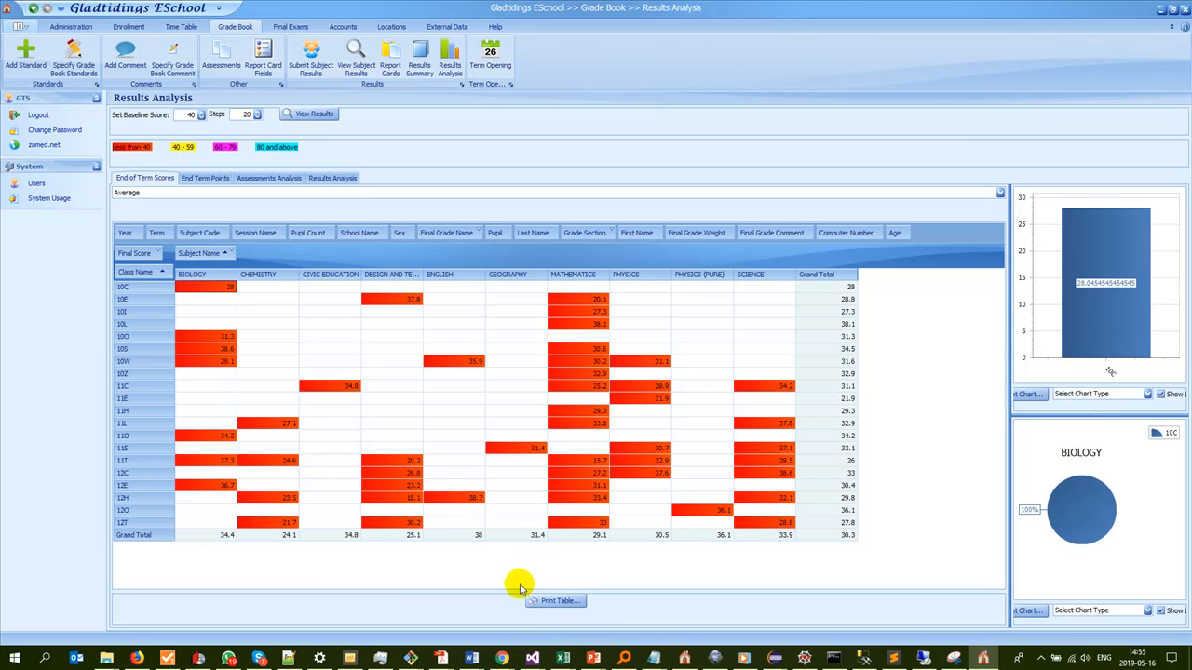
Step: Open the End Term Points analysis and look through the pupils' points in best five and best six
click(206, 179)
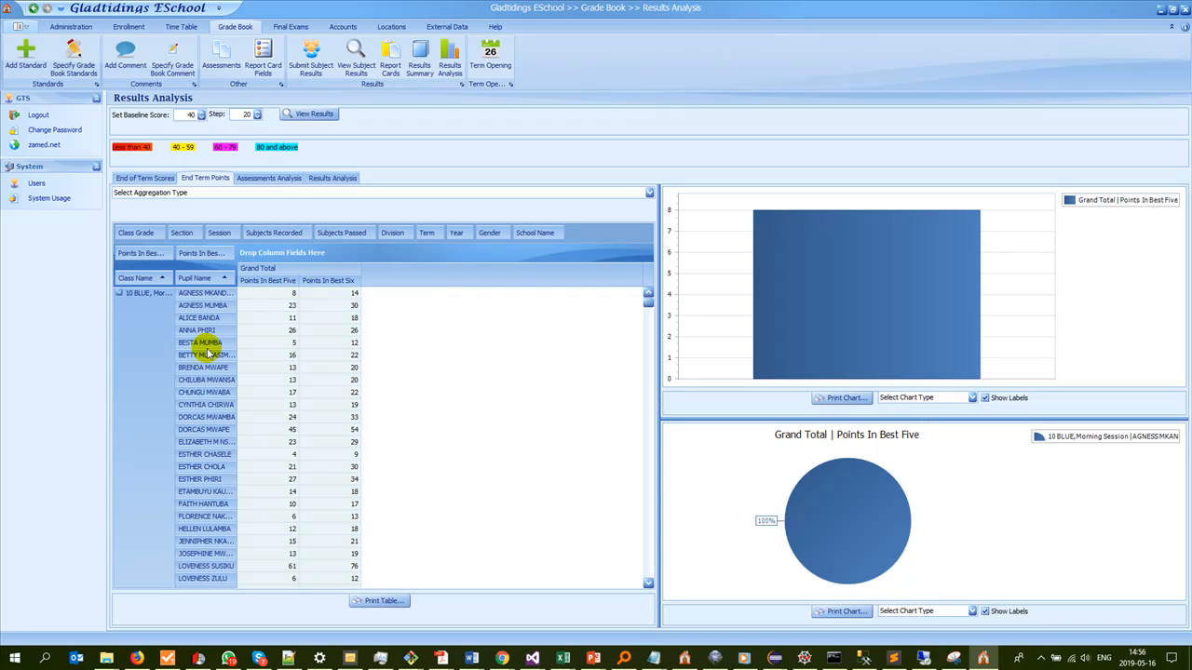
scroll(203, 343, down, 10)
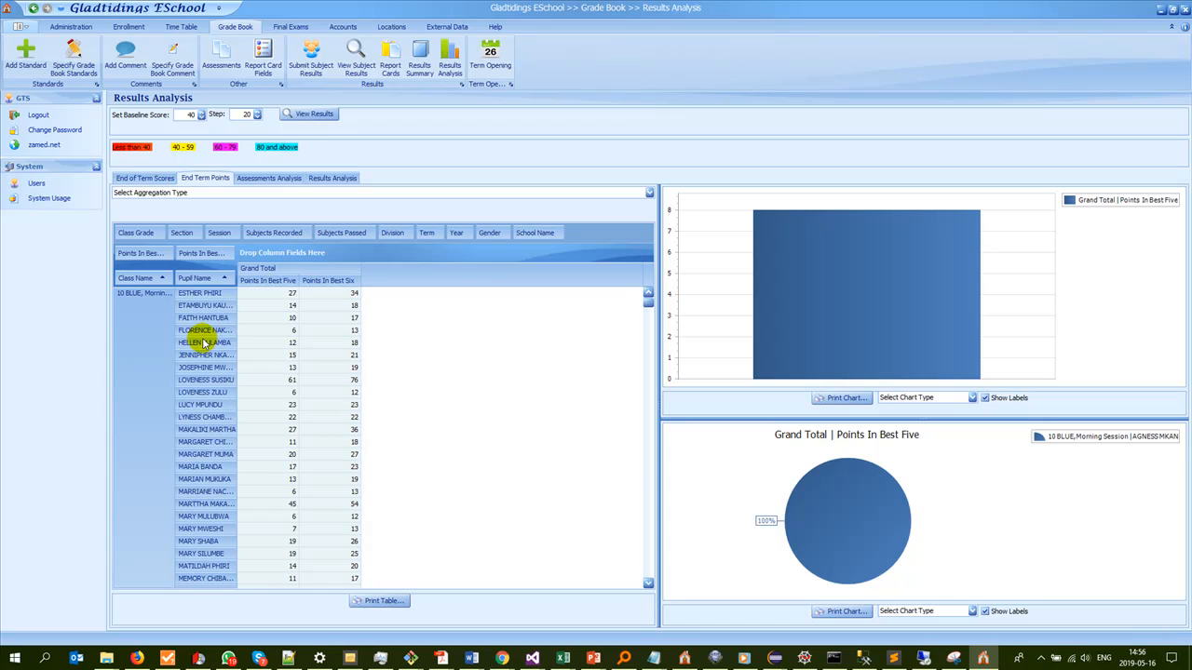
scroll(203, 343, up, 9)
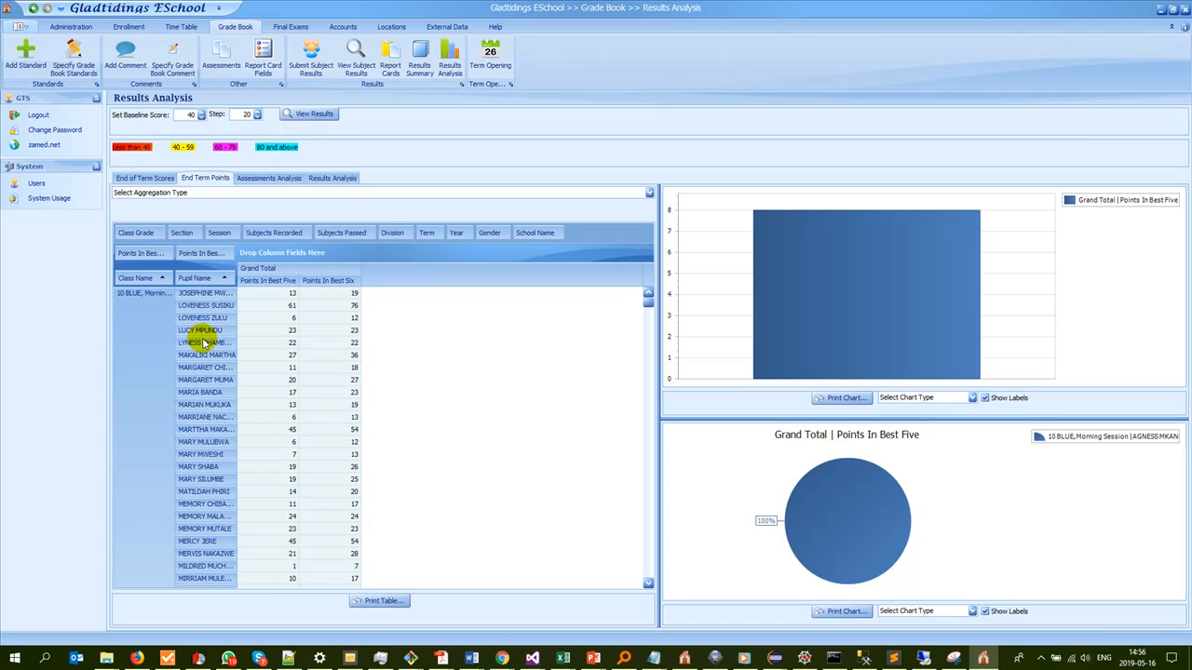
scroll(203, 343, up, 3)
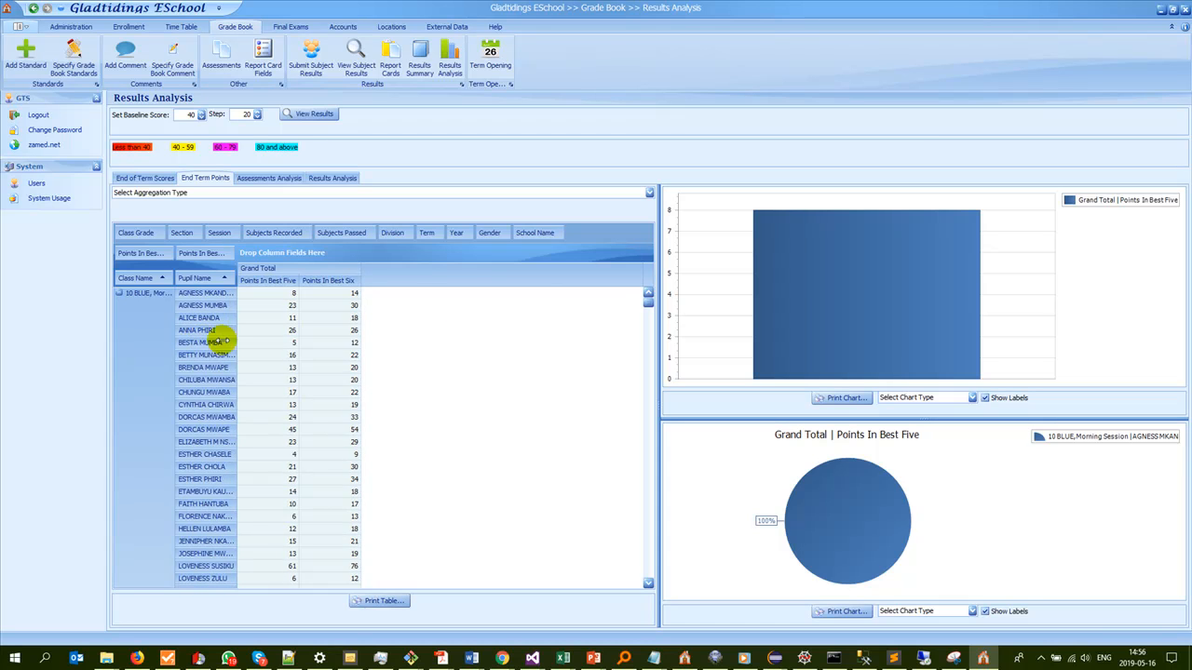
right_click(574, 230)
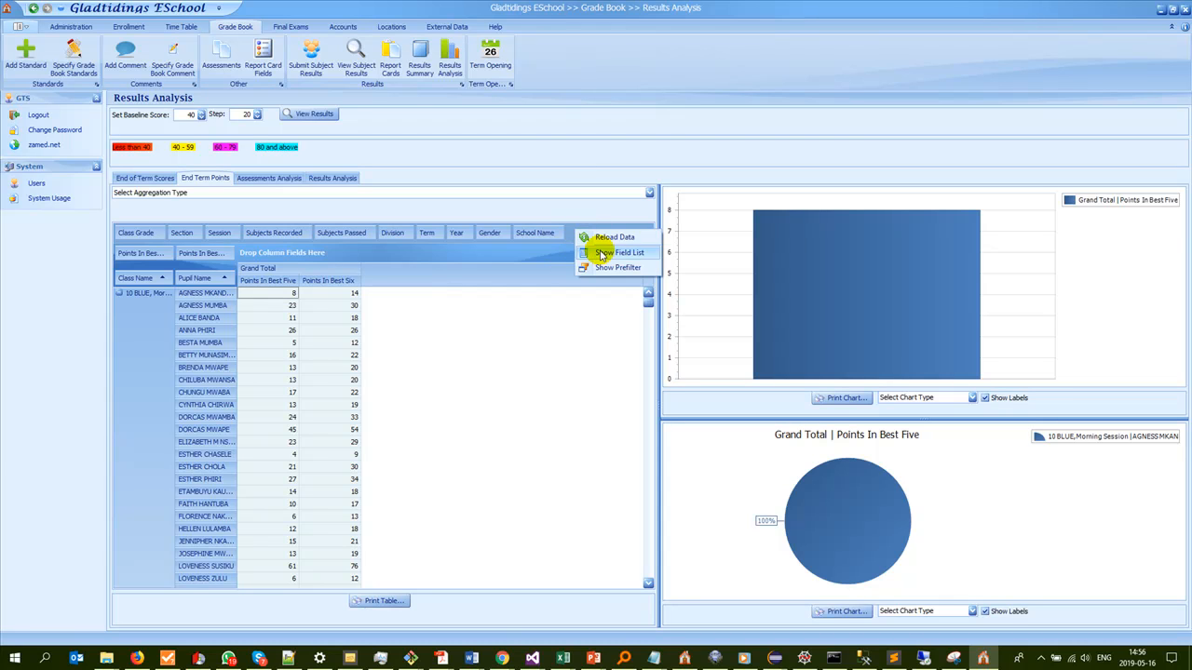
click(603, 253)
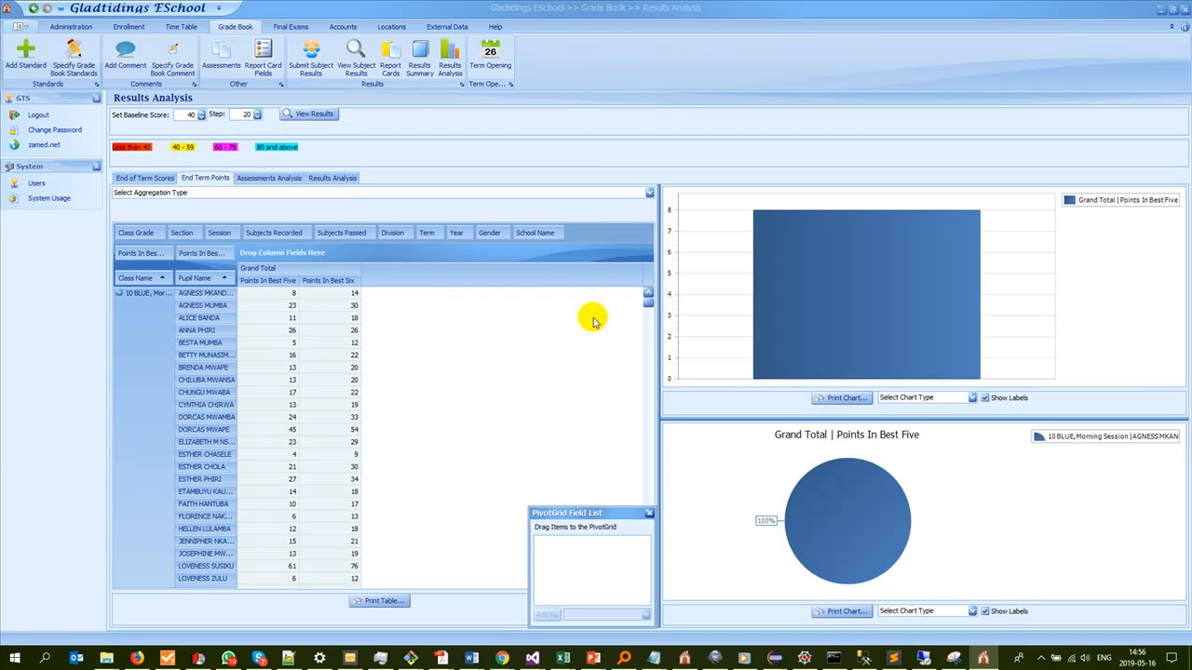
click(649, 513)
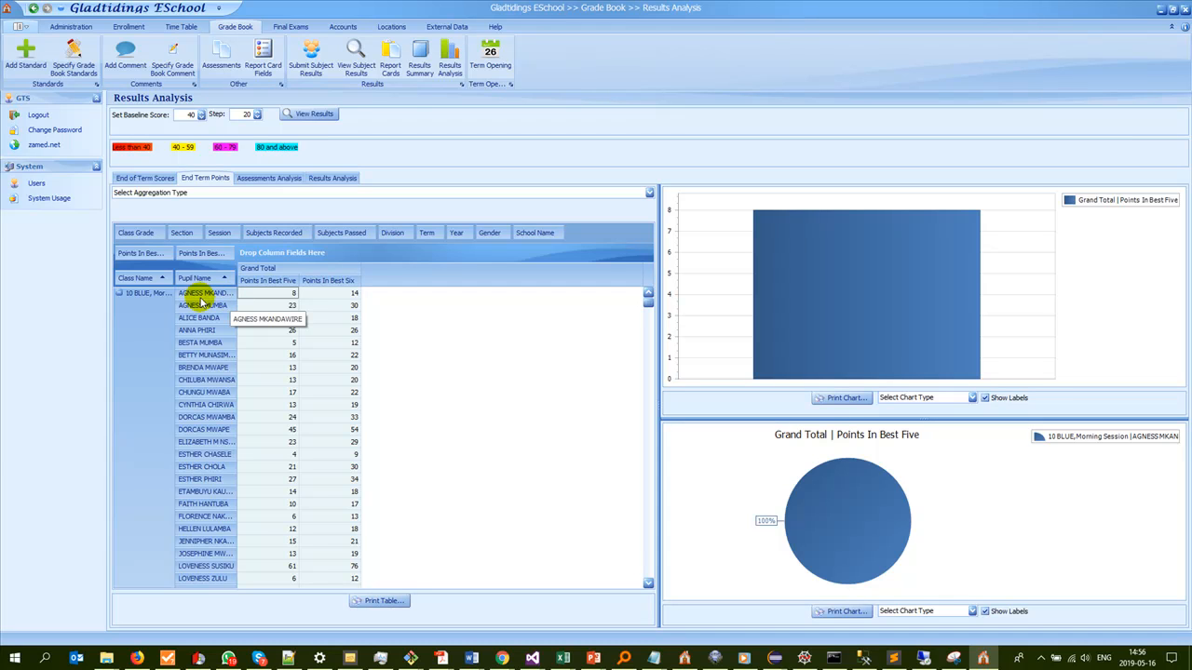
Step: Move Pupil Name from the rows to the data area and Points In Best Five to the column area
scroll(202, 406, down, 5)
scroll(202, 407, up, 5)
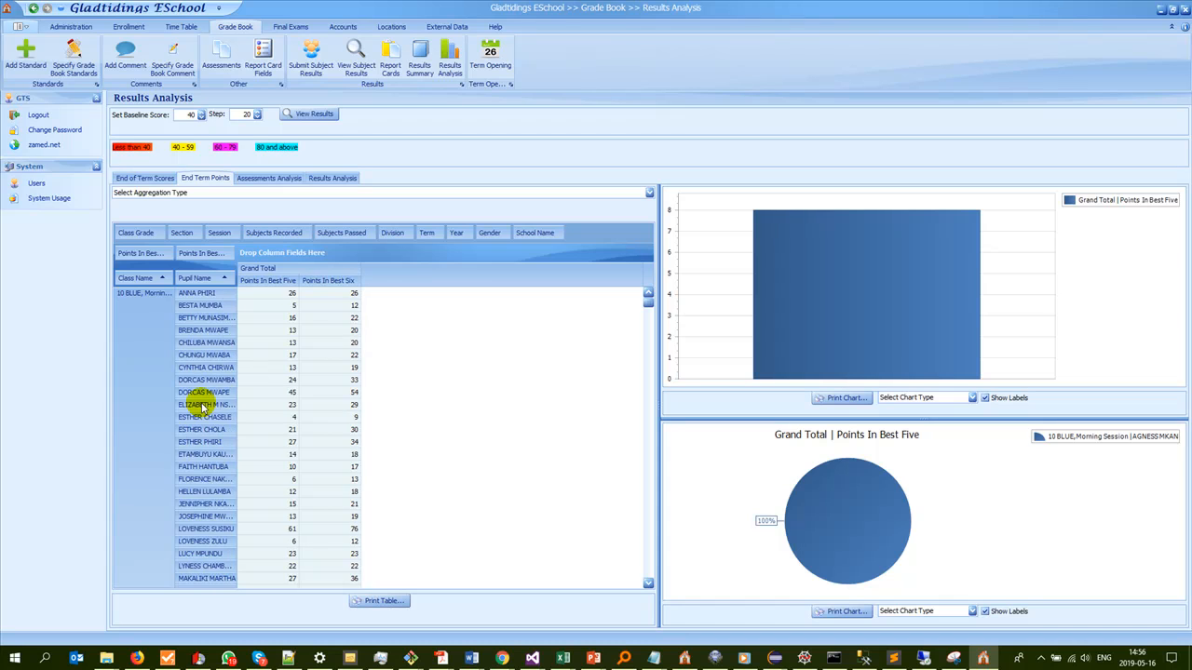
drag(183, 277, 120, 261)
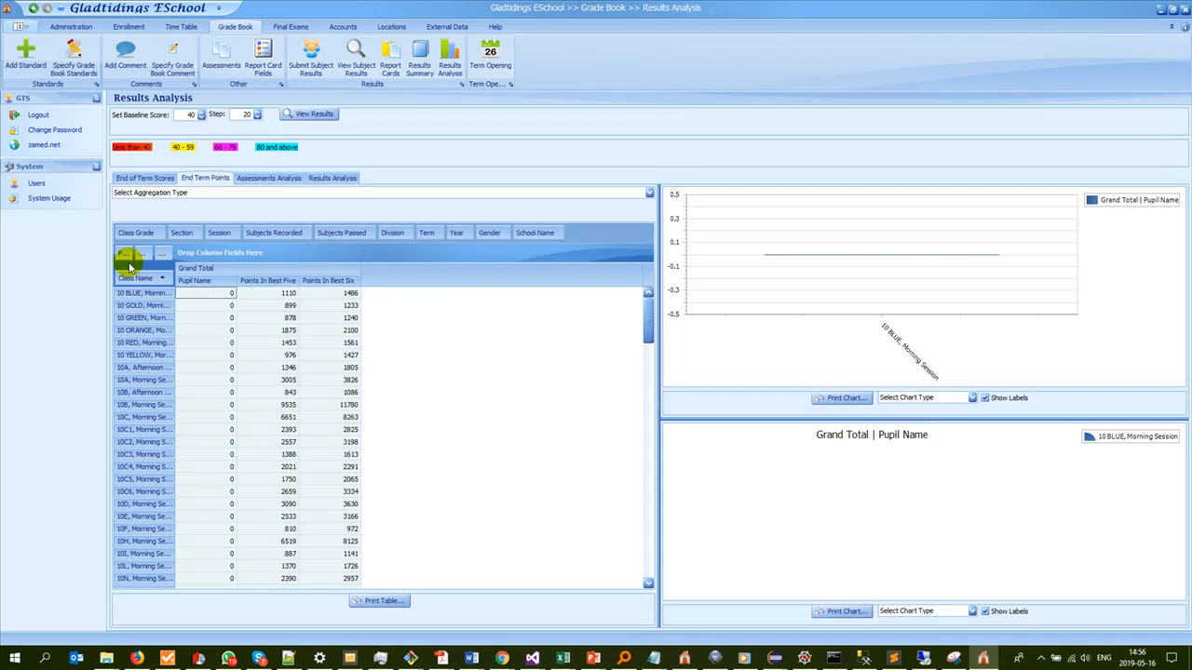
drag(142, 257, 224, 256)
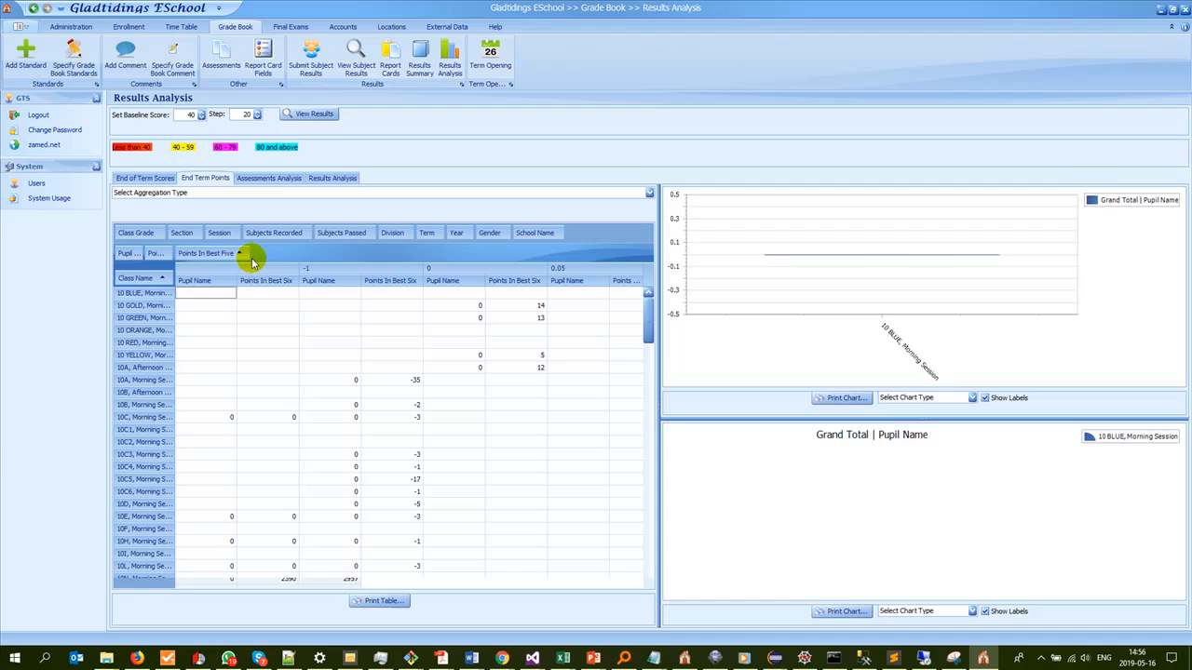
Step: Set the aggregation type to Count and move Points In Best Six from the data area to the filter fields
click(181, 192)
click(139, 241)
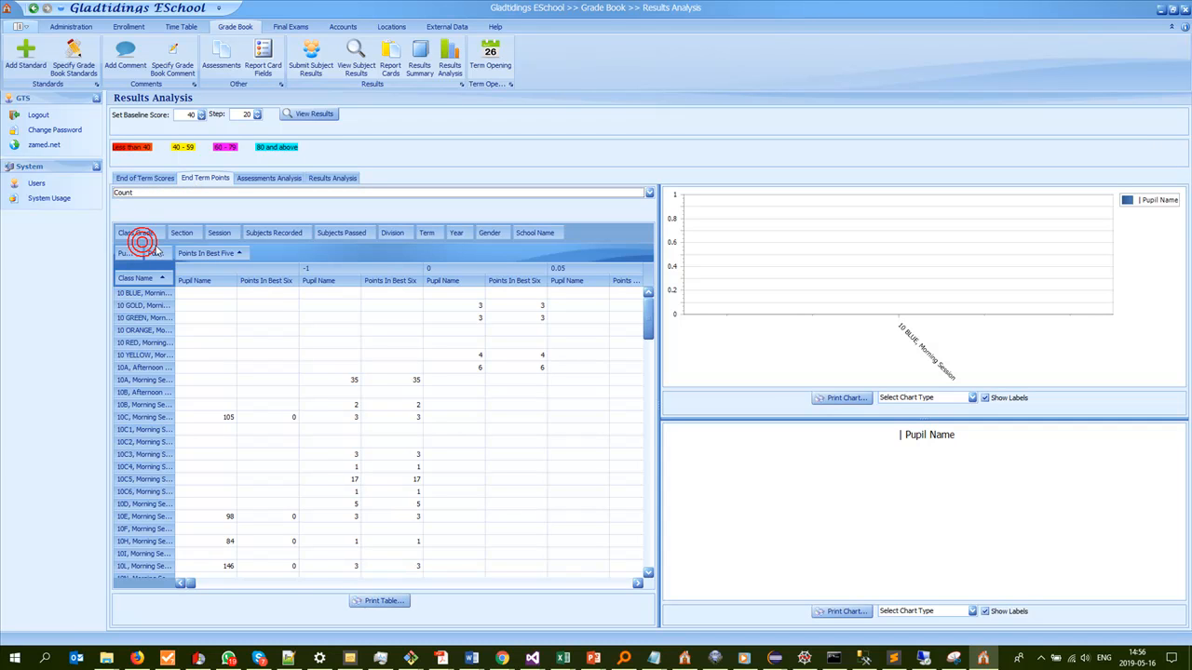
drag(154, 254, 577, 244)
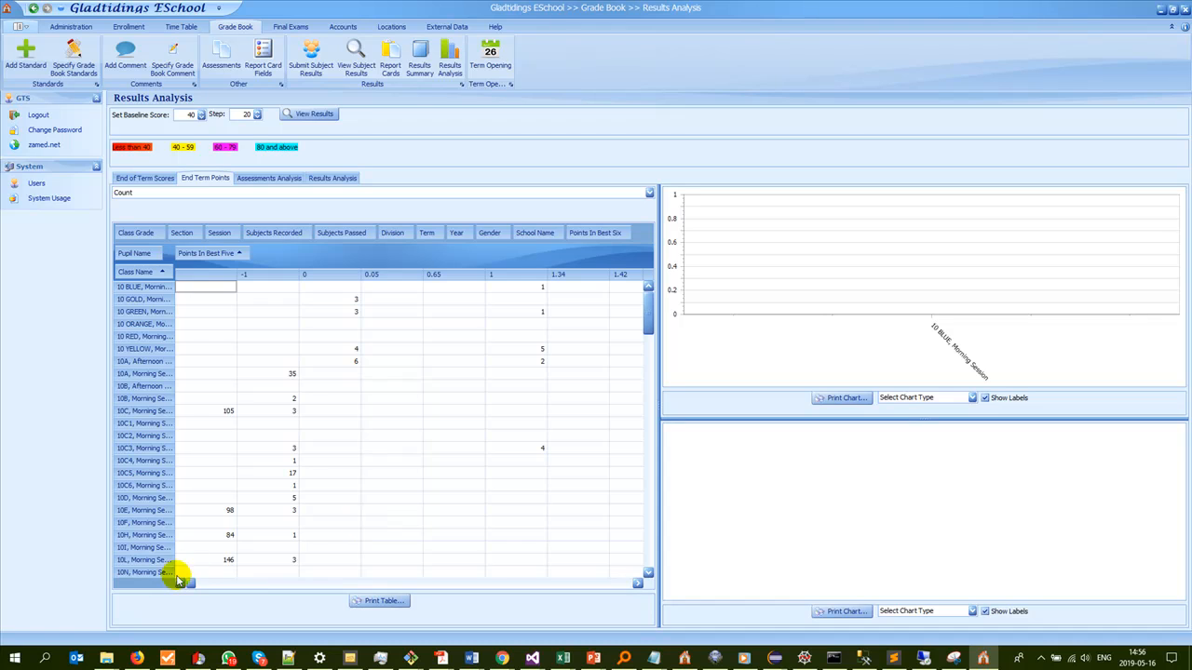
Step: Move Points In Best Five from the column area back to the data area
drag(190, 584, 163, 568)
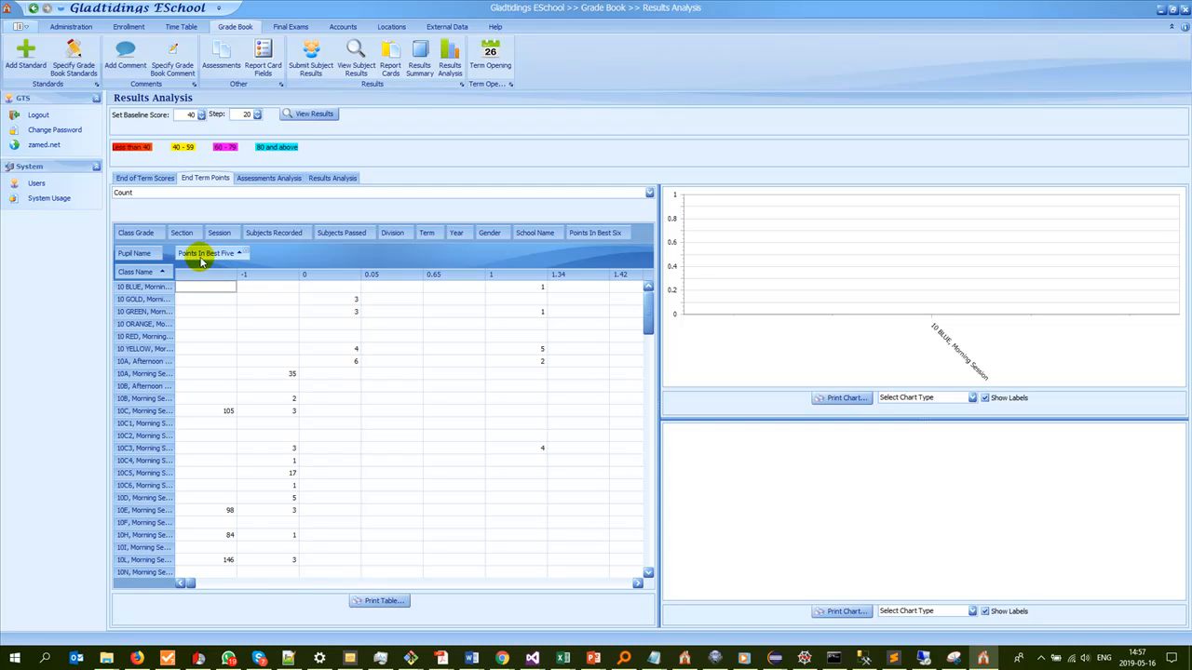
drag(165, 259, 160, 257)
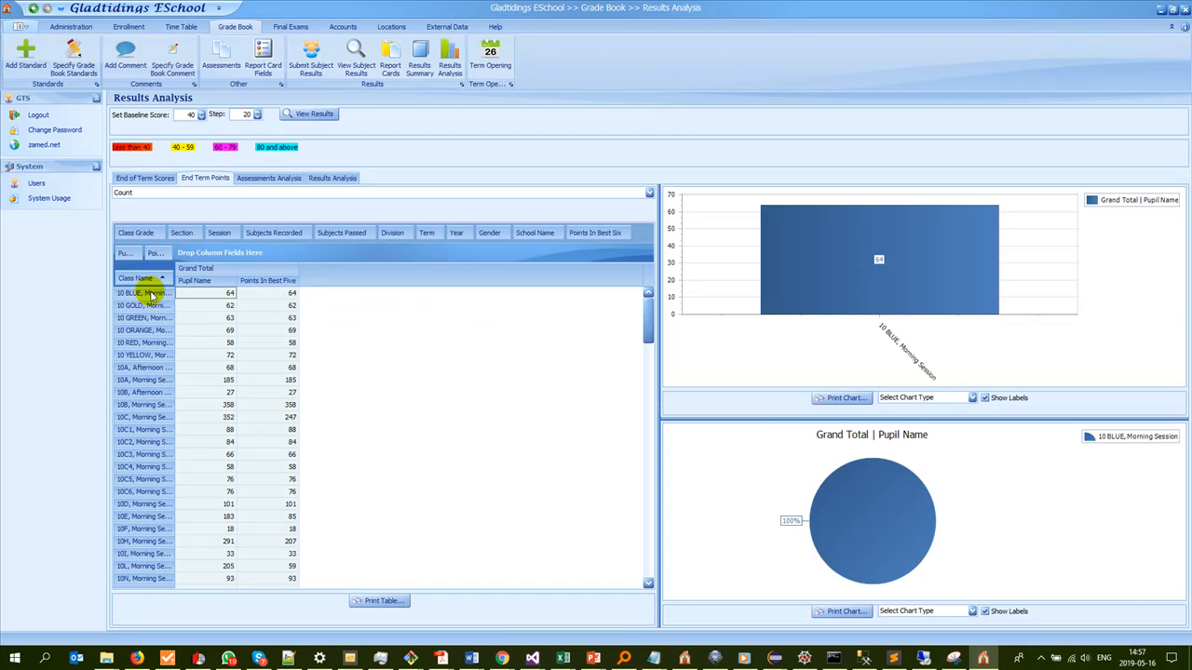
click(1041, 658)
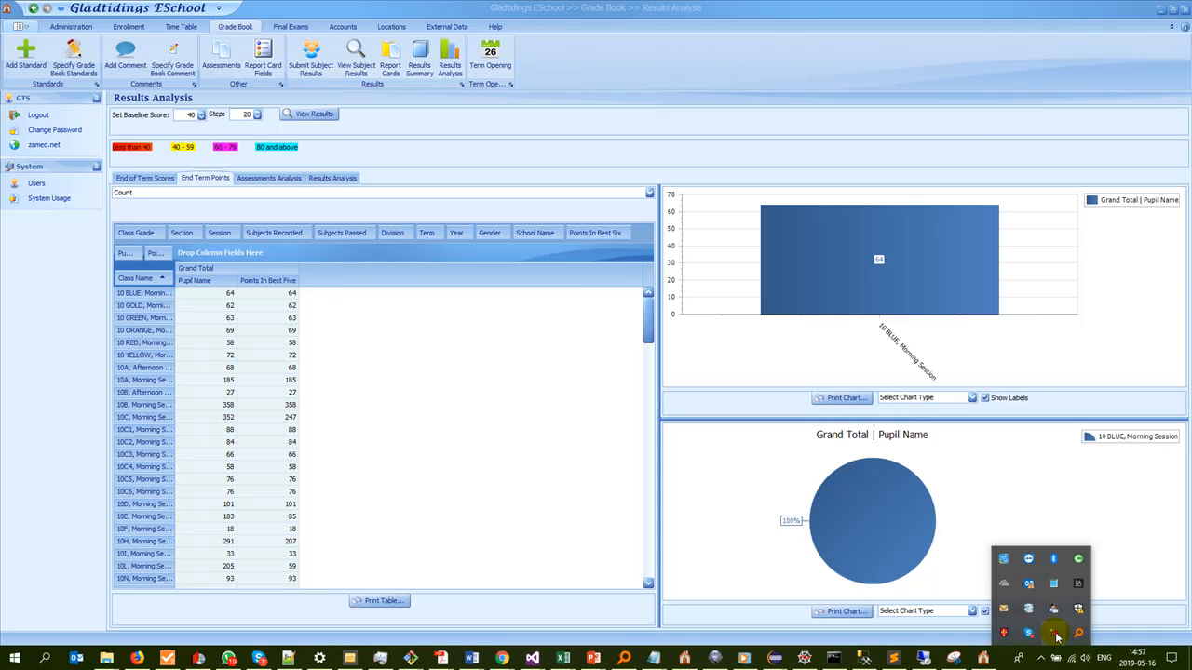
click(1055, 634)
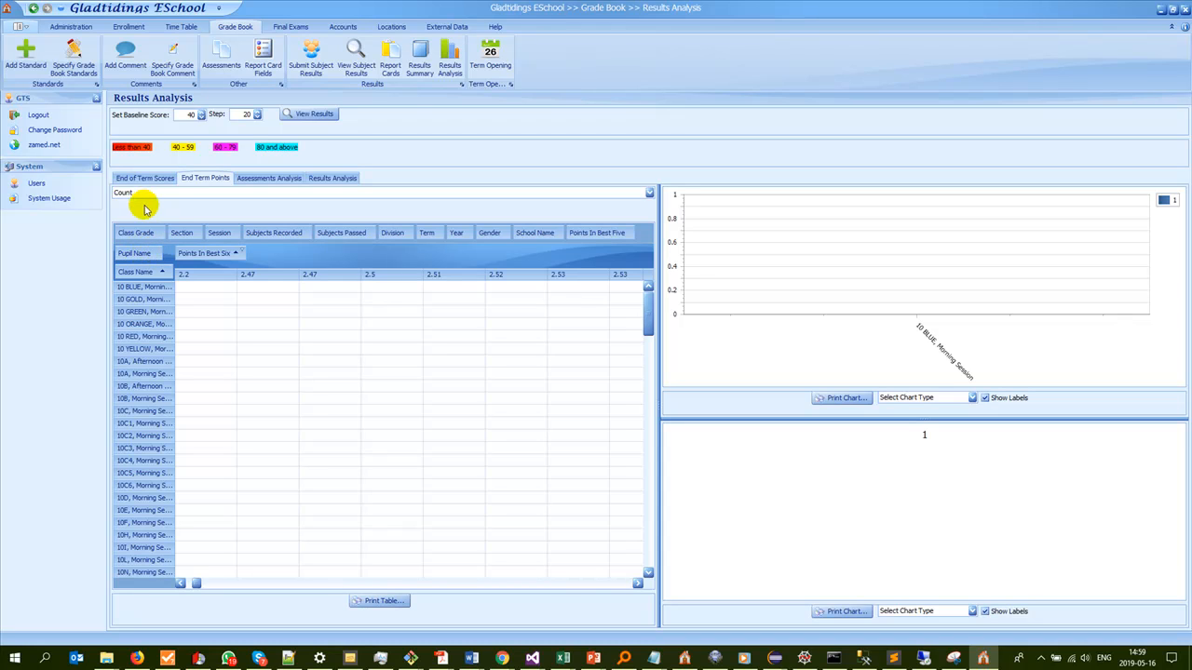
Step: Try to exclude the decimal point values from the Points In Best Six filter one by one
click(241, 253)
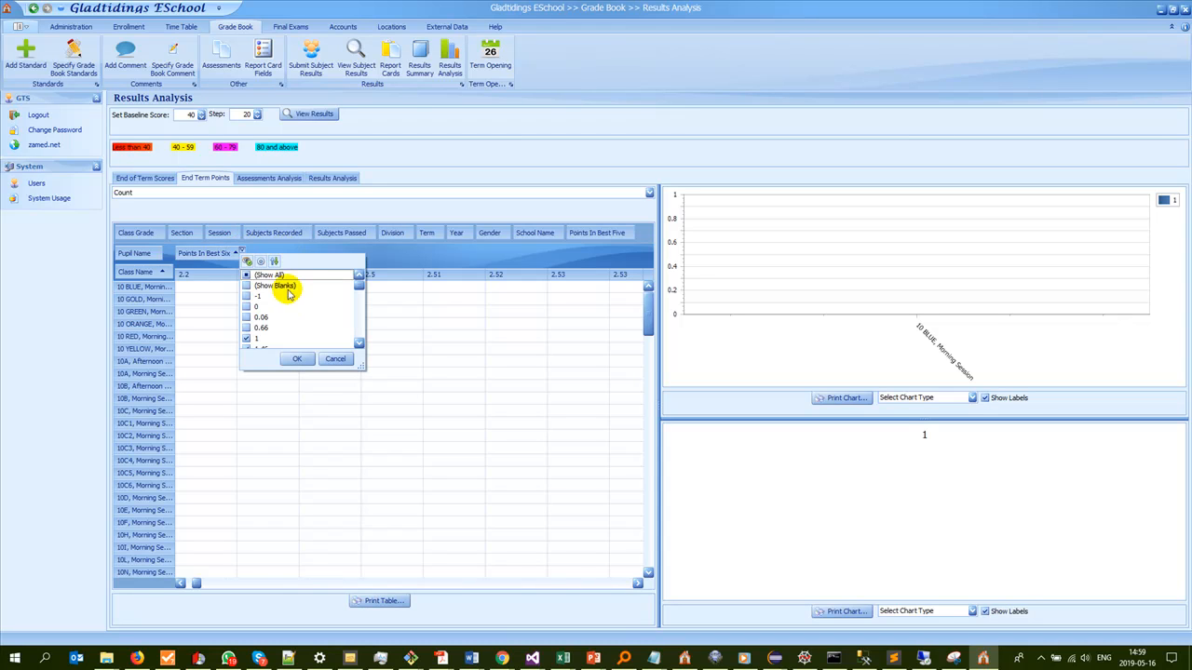
scroll(259, 307, down, 3)
scroll(260, 315, up, 3)
scroll(259, 315, down, 2)
scroll(259, 307, up, 2)
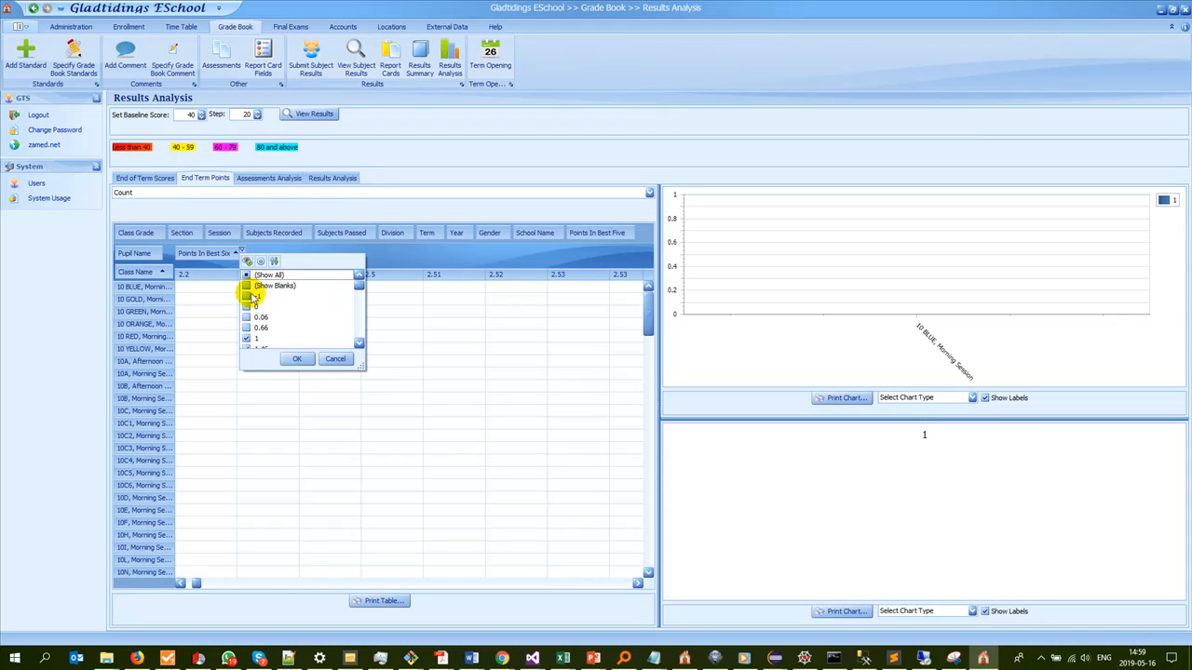
click(246, 338)
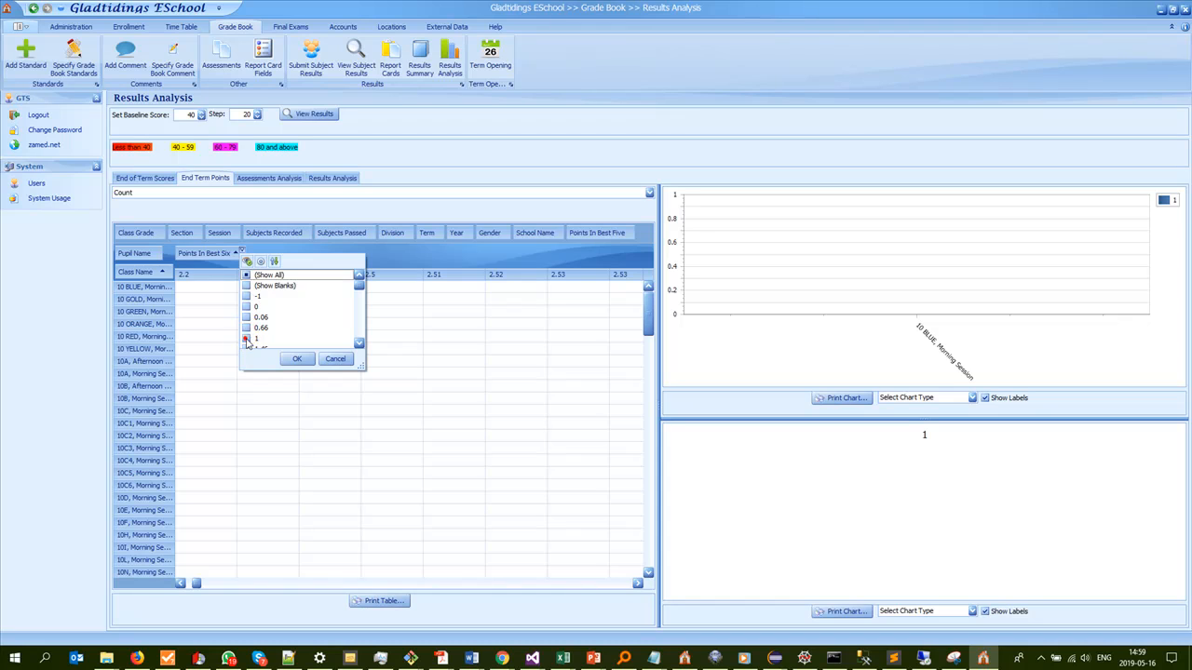
scroll(247, 342, down, 1)
click(246, 318)
click(246, 328)
scroll(247, 327, down, 1)
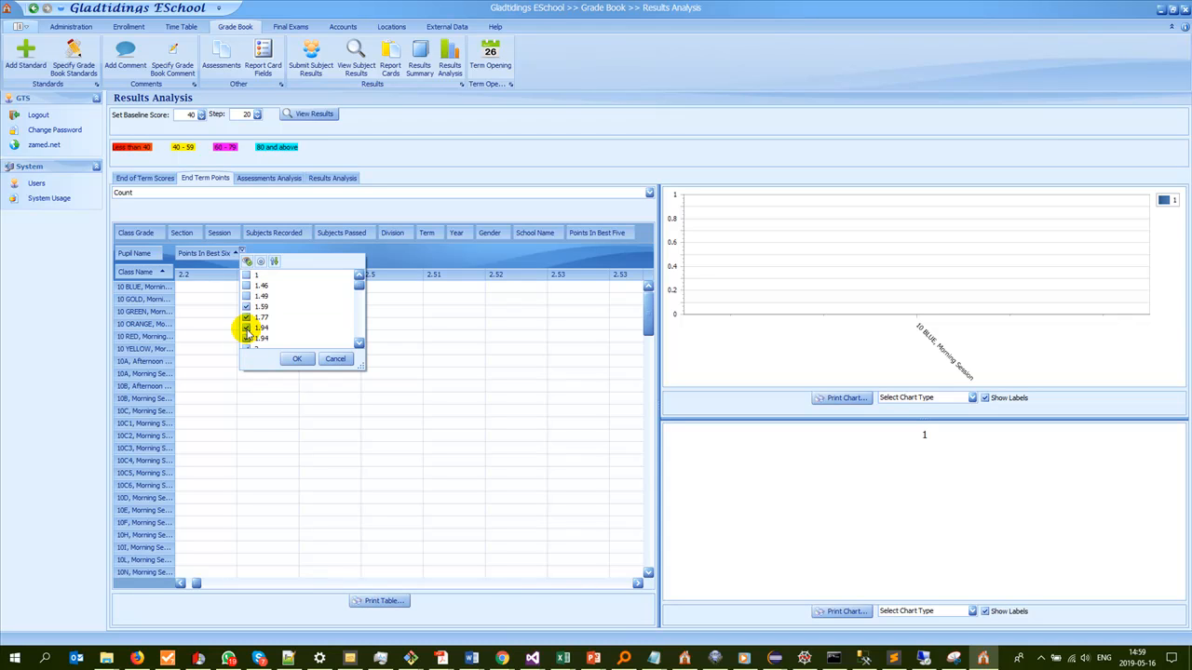
click(247, 327)
click(247, 286)
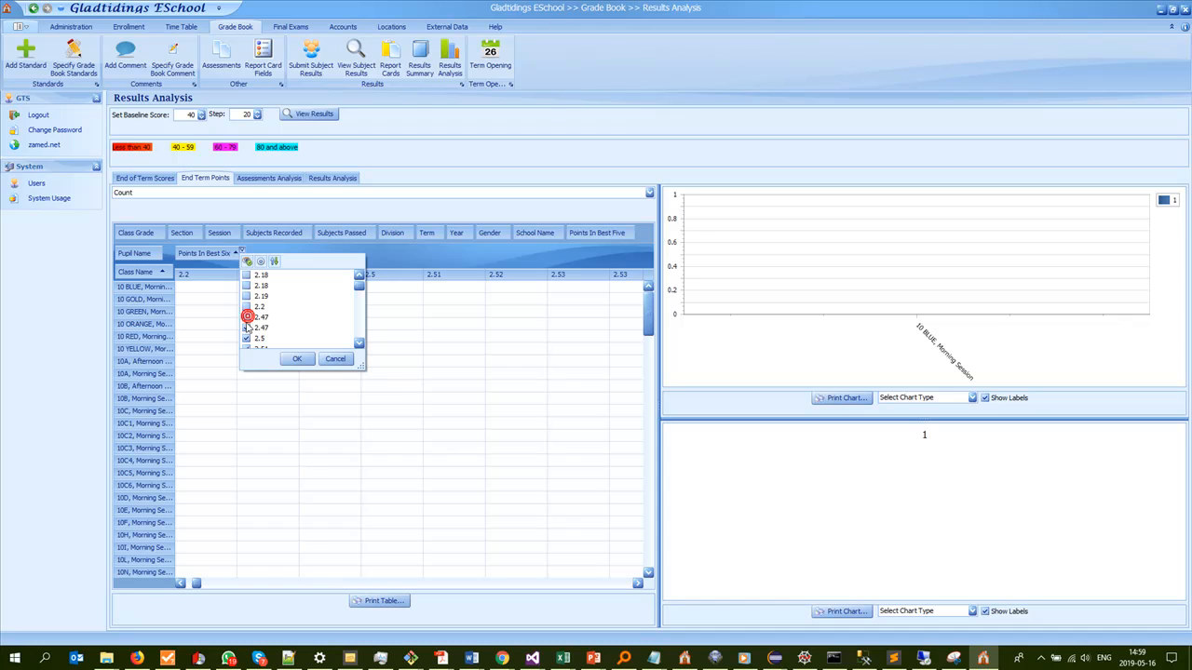
click(247, 328)
scroll(249, 341, down, 2)
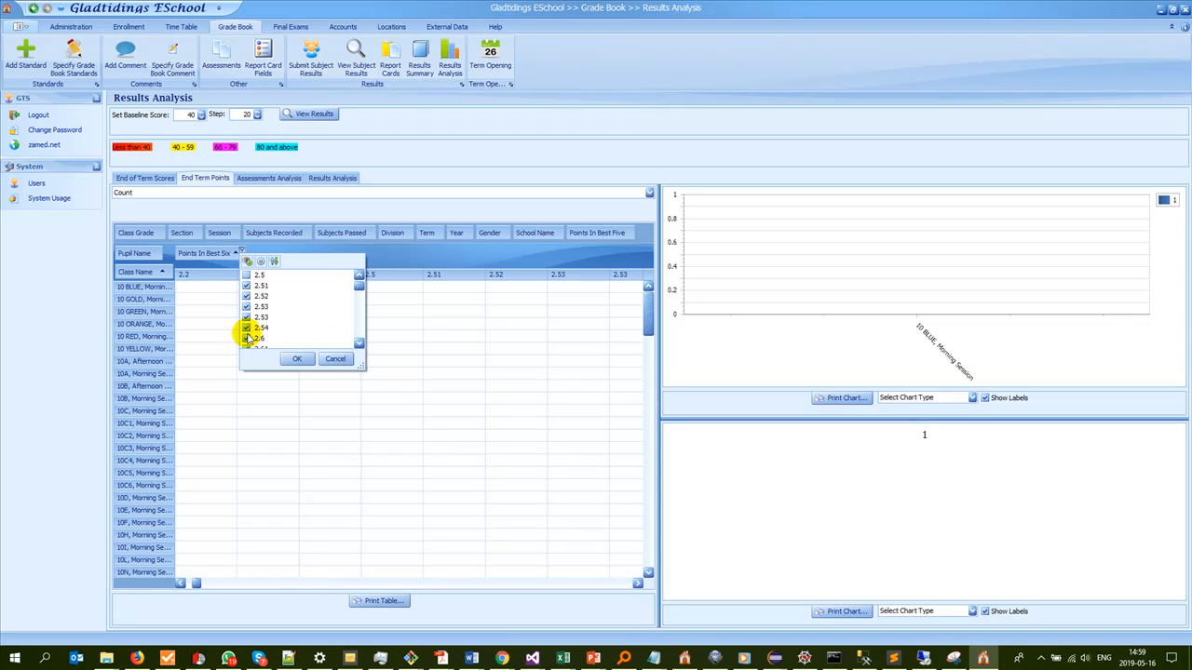
click(247, 285)
click(247, 276)
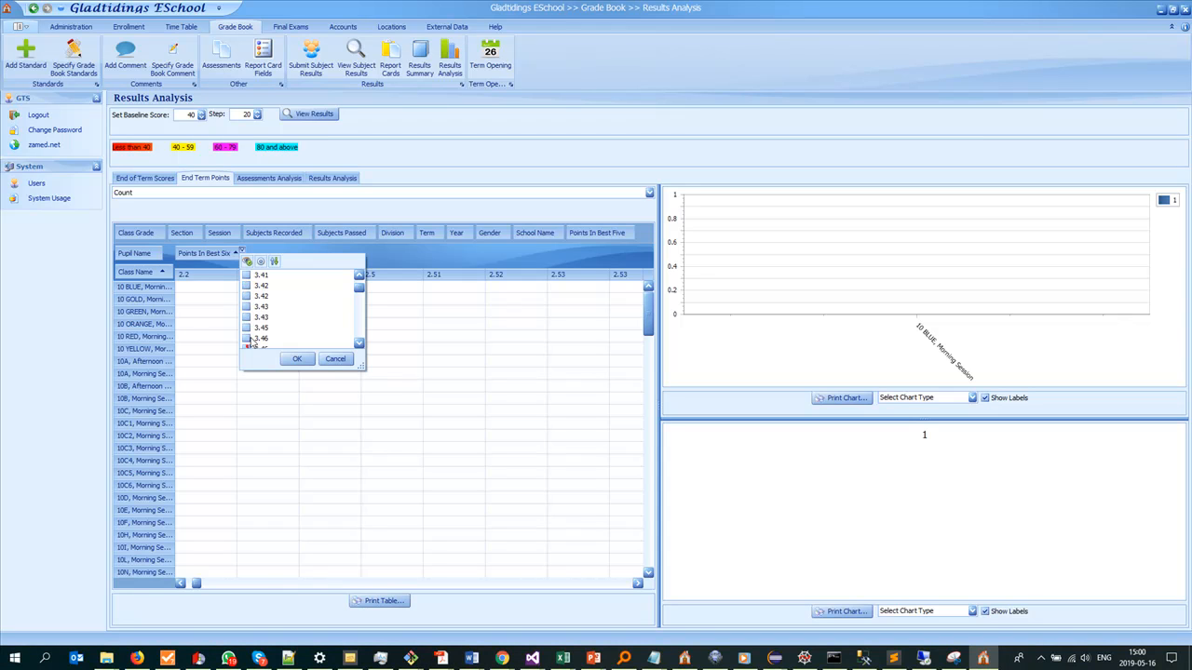
scroll(249, 332, down, 4)
click(247, 277)
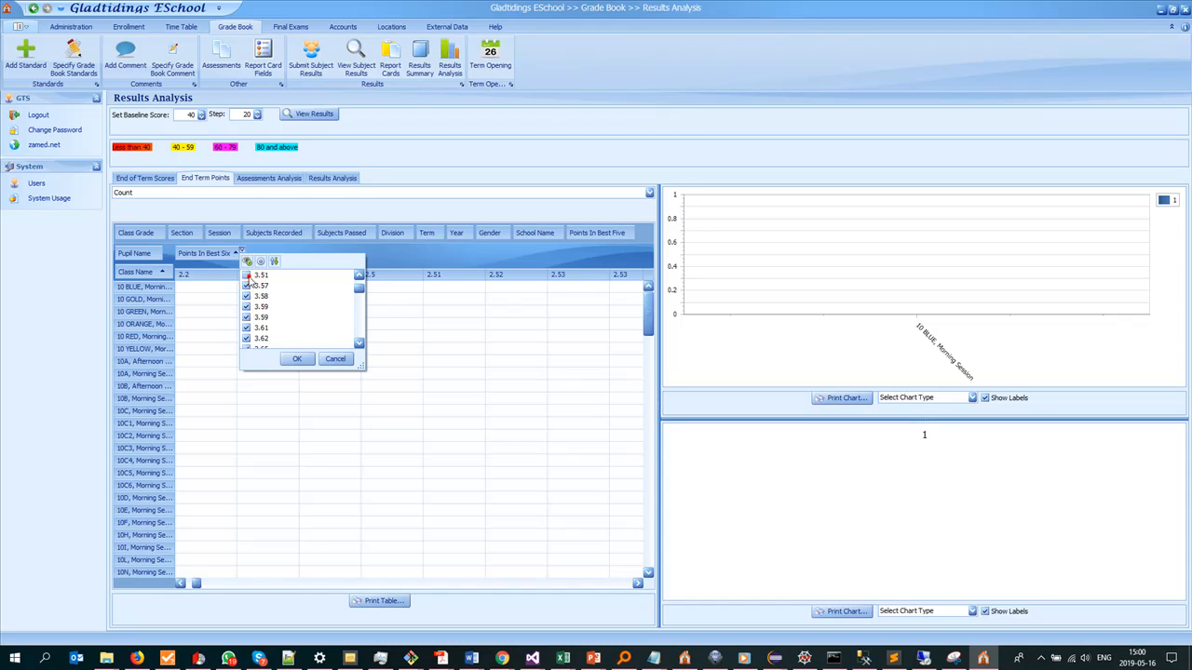
click(247, 310)
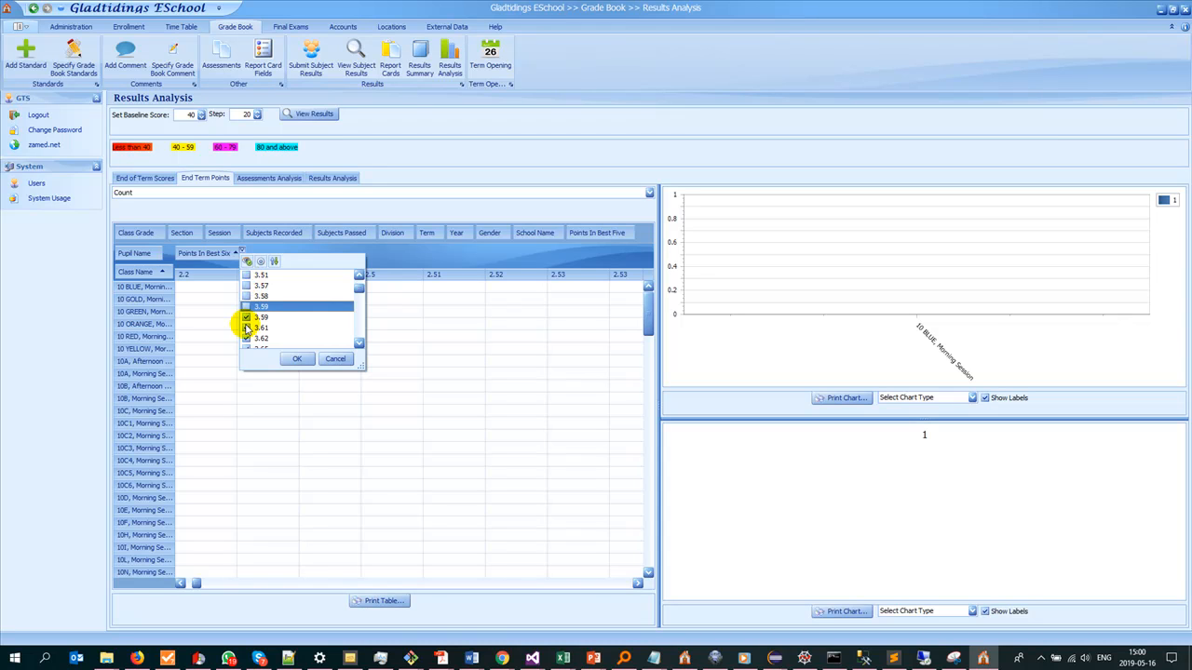
click(247, 338)
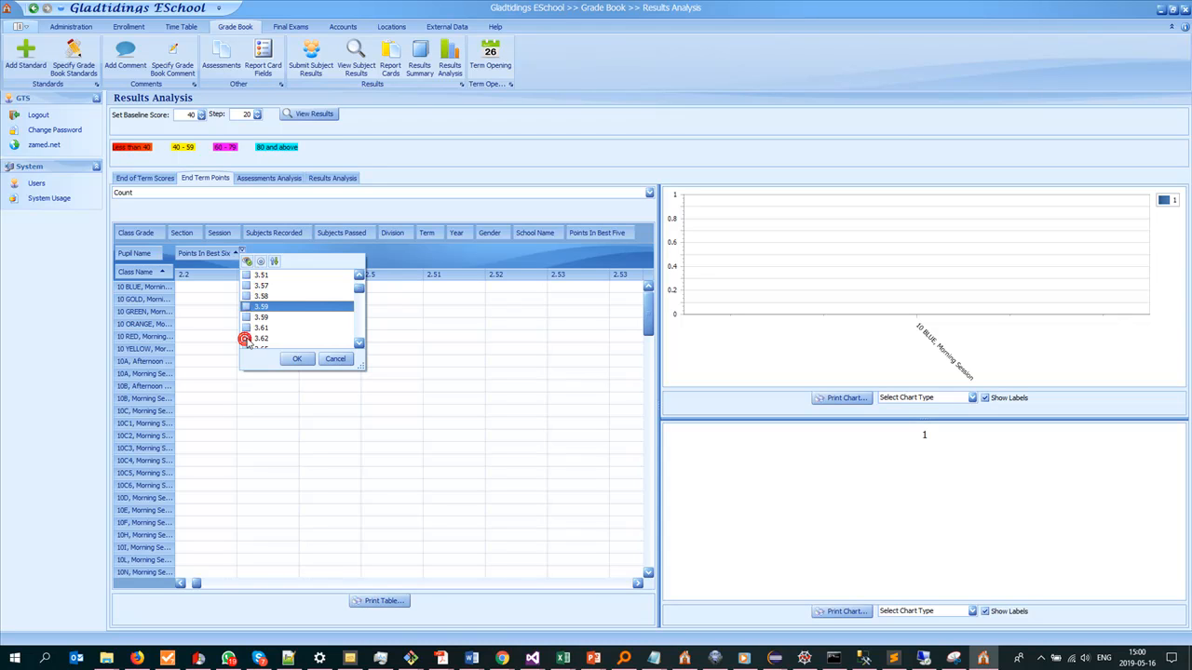
scroll(248, 332, down, 2)
key(Escape)
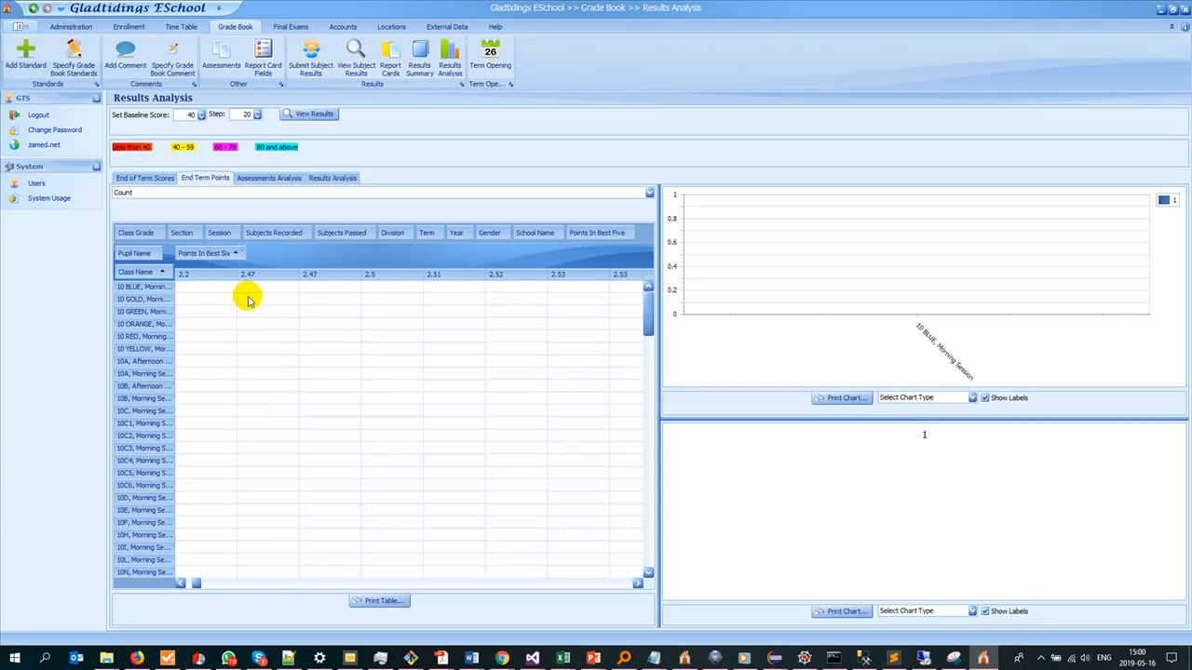
click(241, 253)
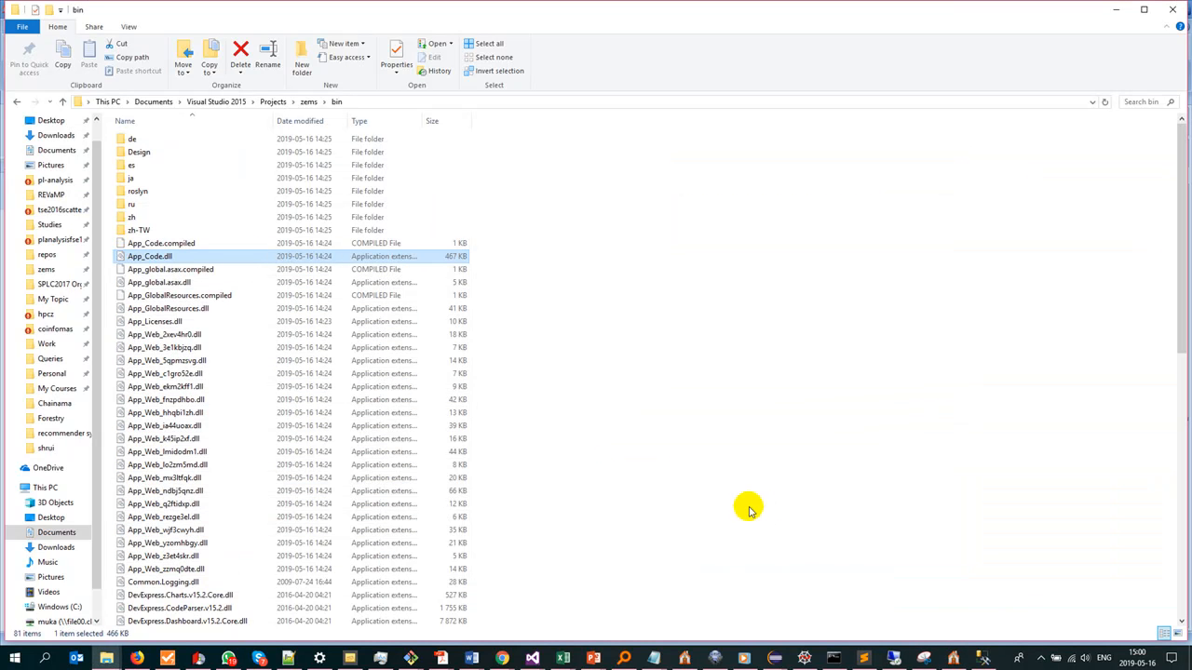
click(953, 659)
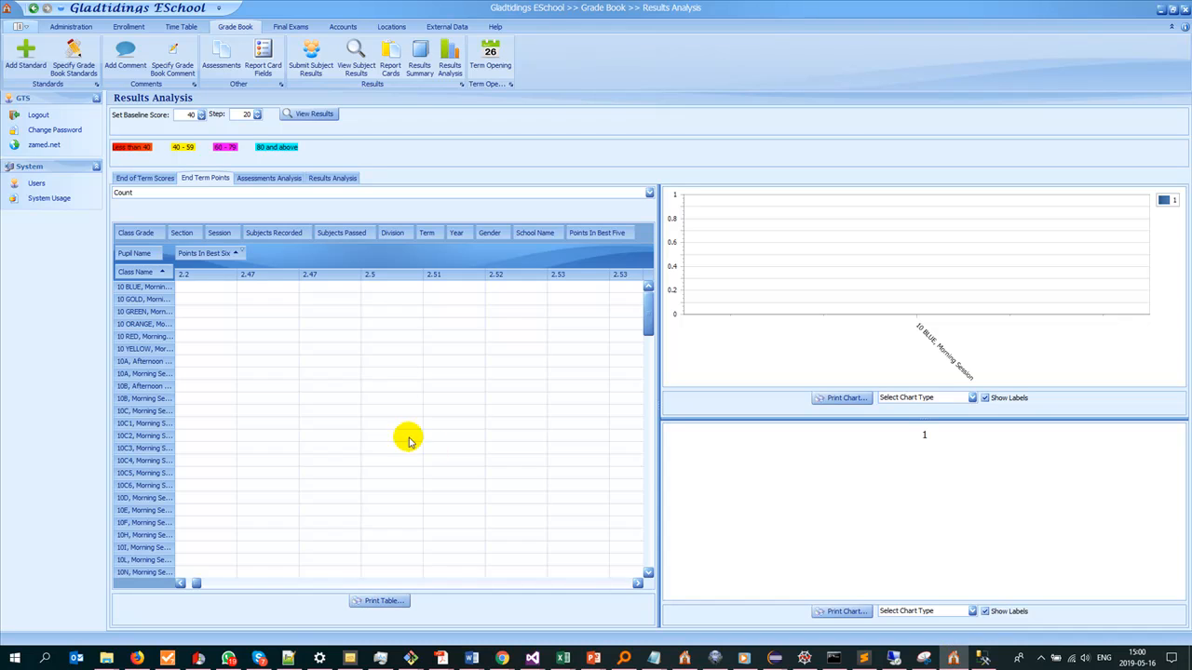
click(241, 253)
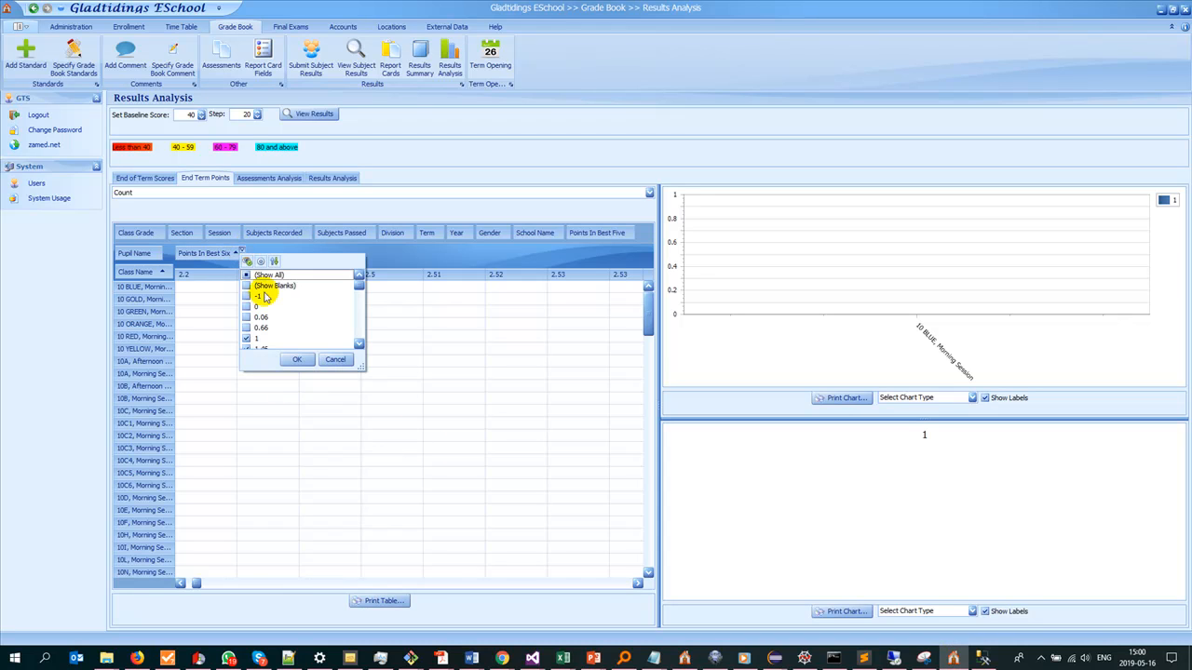
scroll(257, 298, down, 1)
scroll(253, 284, up, 1)
click(246, 274)
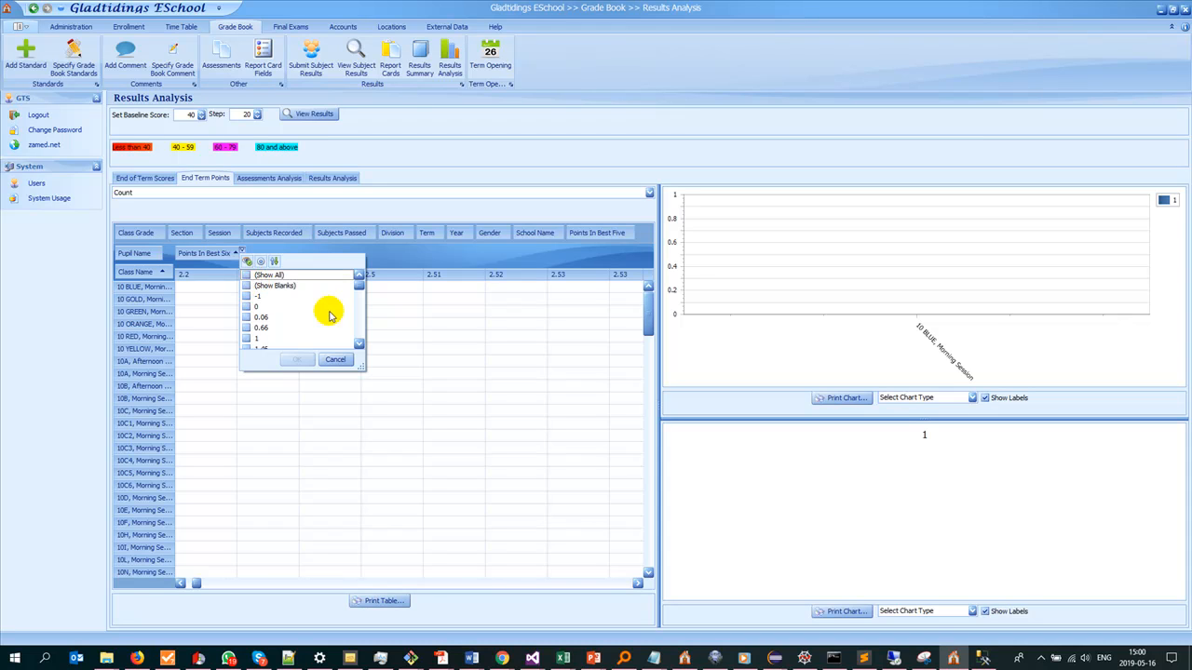
drag(360, 288, 360, 344)
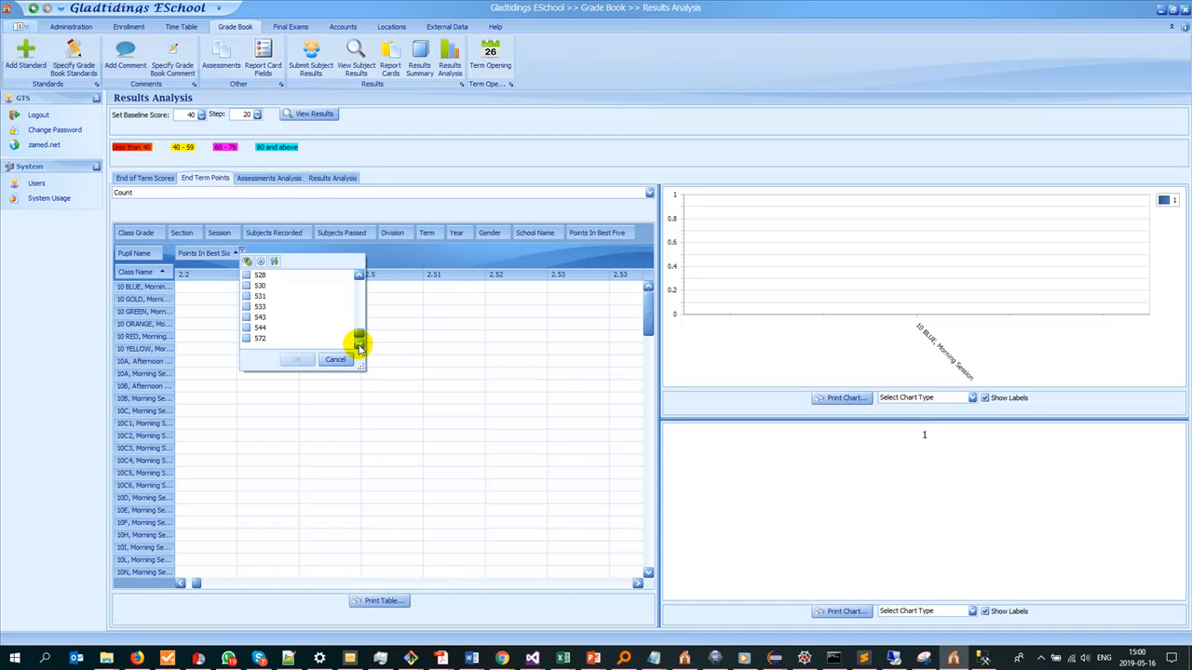
click(412, 258)
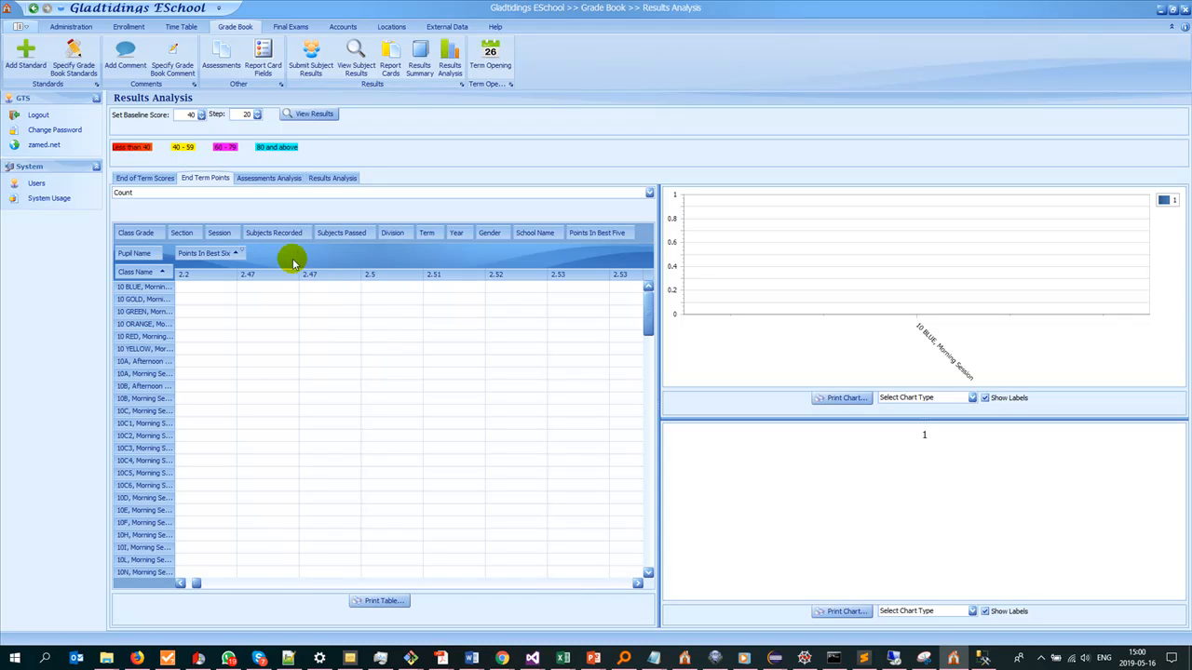
Step: Filter the Section field to Senior Secondary by excluding Junior Secondary
click(198, 231)
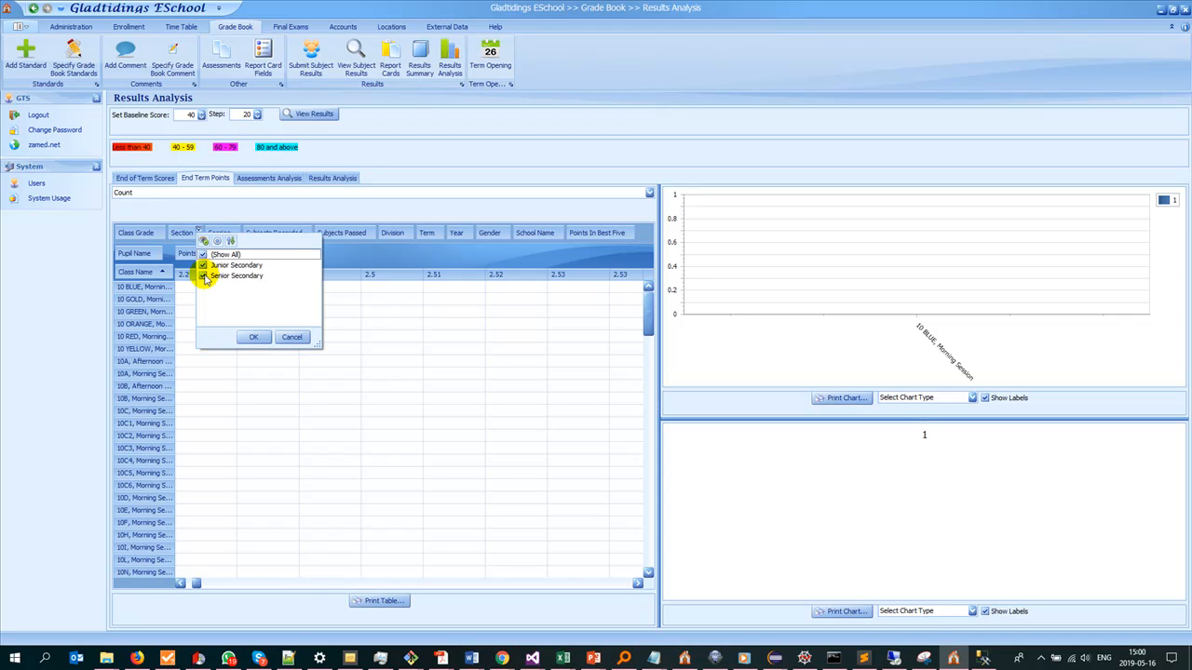
click(202, 265)
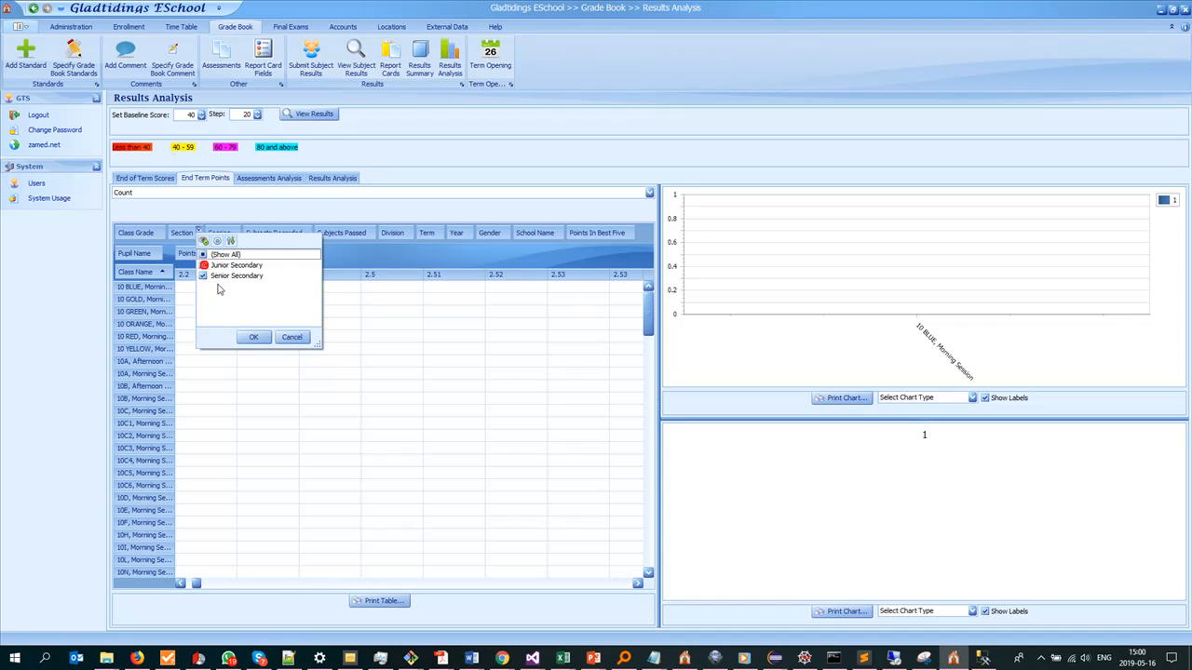
click(253, 339)
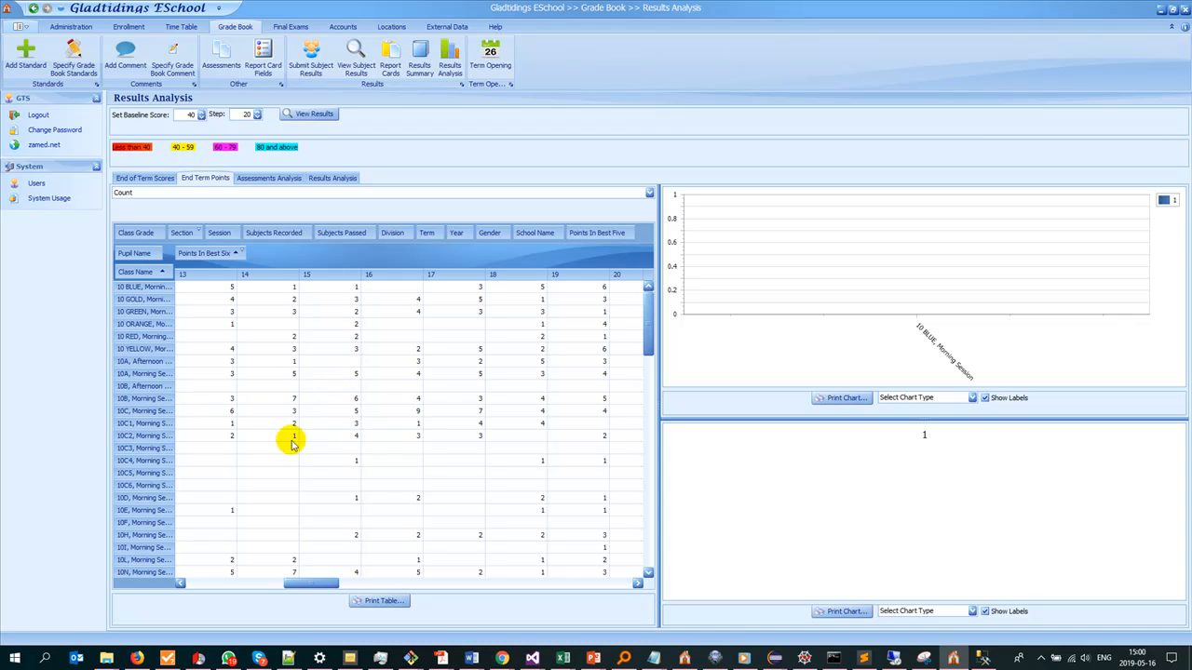
Step: Widen the pivot table area beside the charts and review the pupil counts per Points In Best Six value through to the grand total
drag(297, 588, 203, 578)
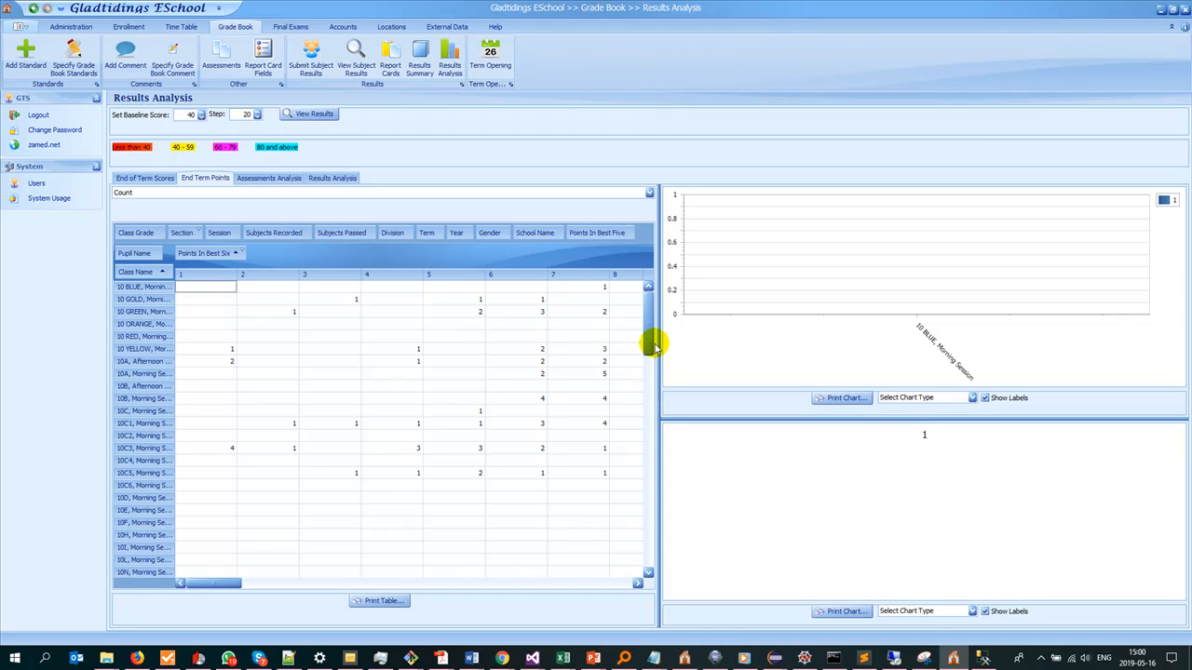
drag(659, 361, 910, 343)
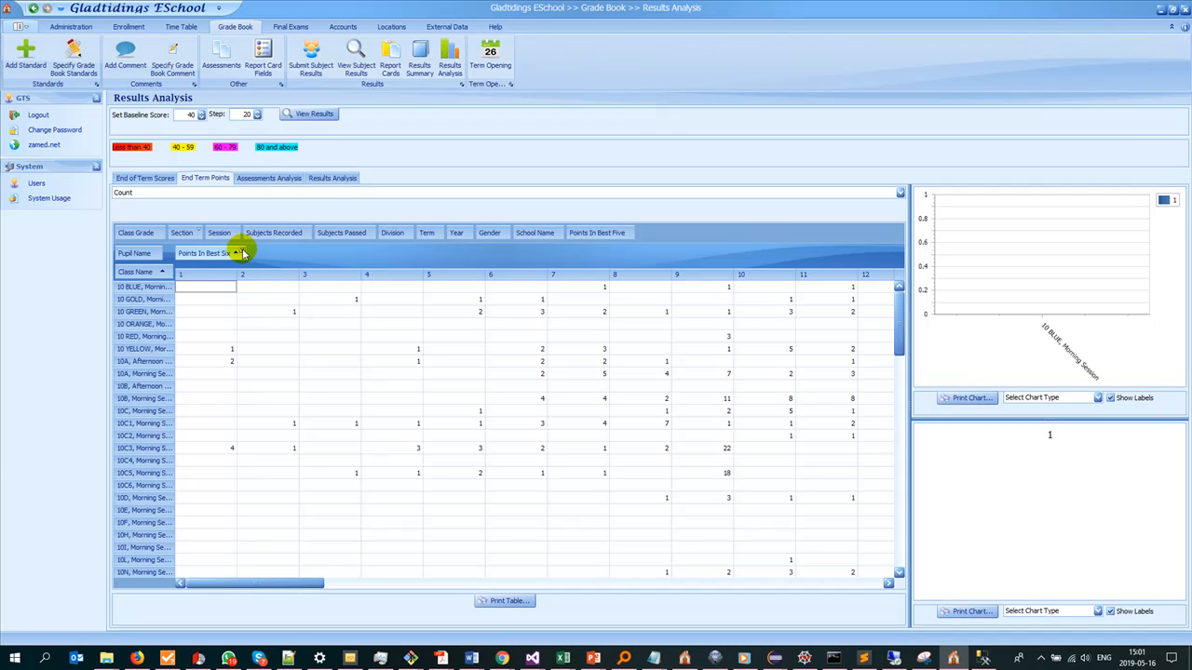
drag(311, 583, 862, 646)
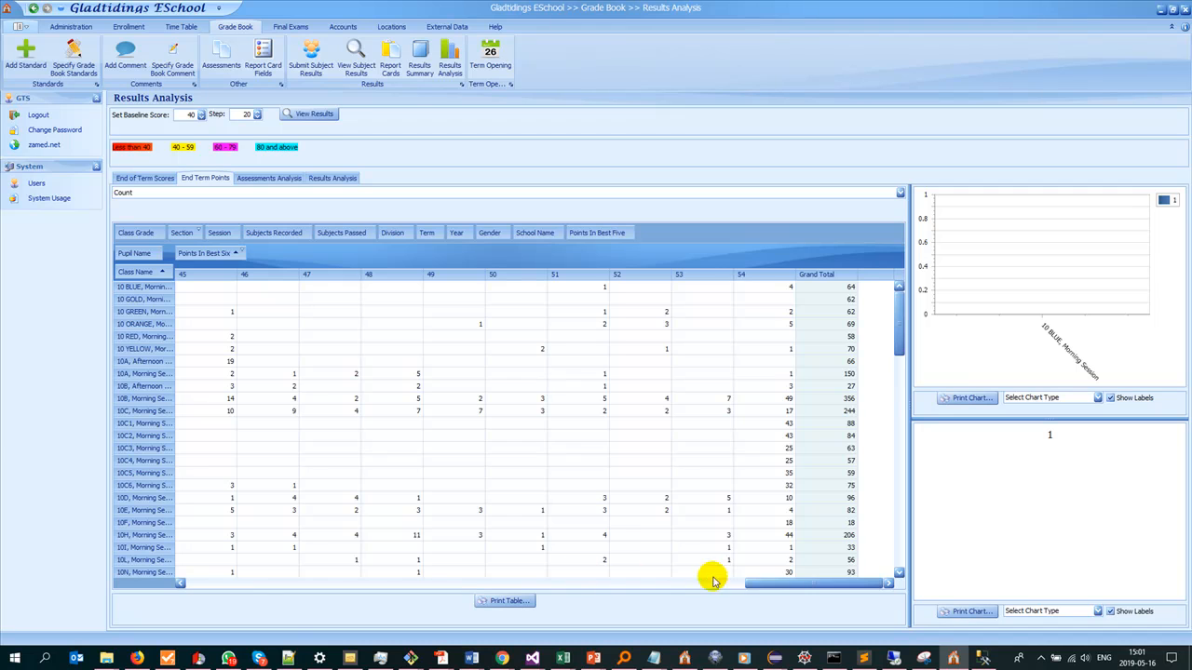
mouse_move(752, 584)
mouse_down()
mouse_move(740, 584)
mouse_move(771, 588)
mouse_up()
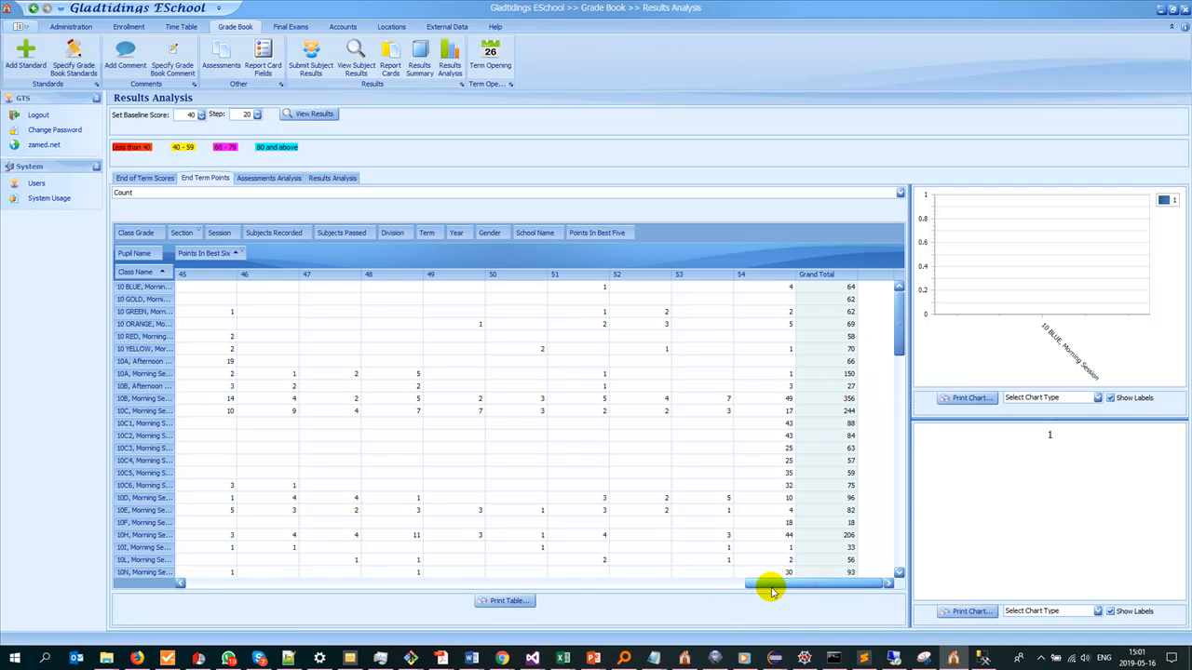
click(241, 254)
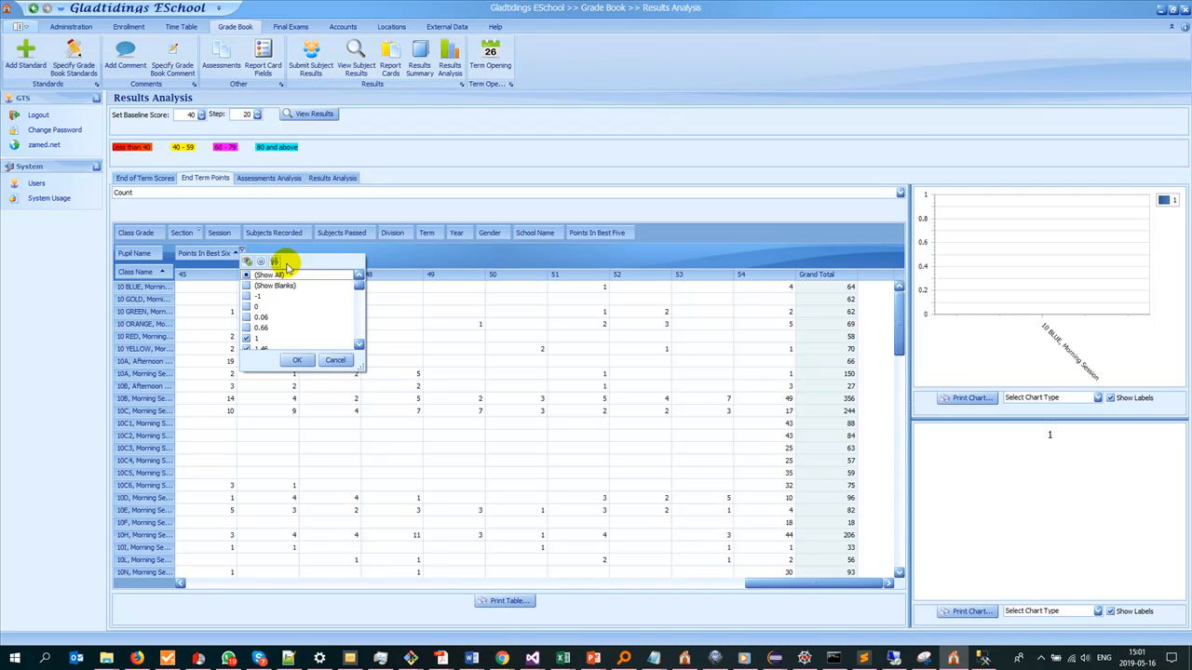
click(405, 256)
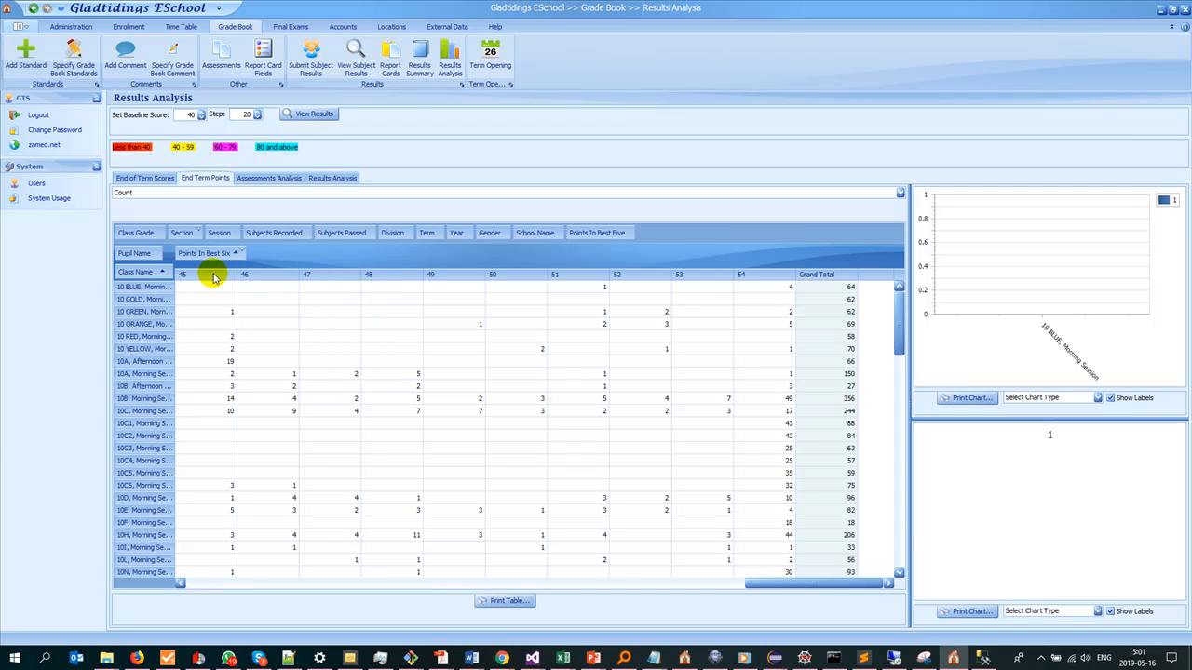
Step: Move Points In Best Six to the filter fields and place Division in the column area to count pupils per division
drag(206, 254, 663, 238)
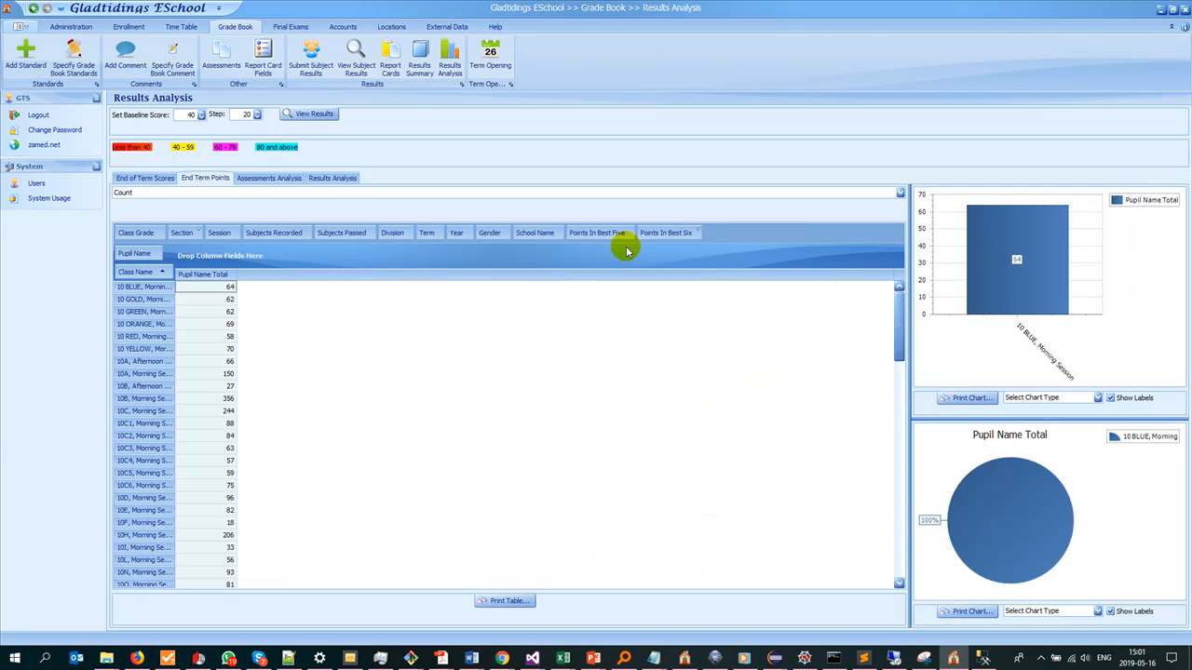
drag(390, 244, 308, 257)
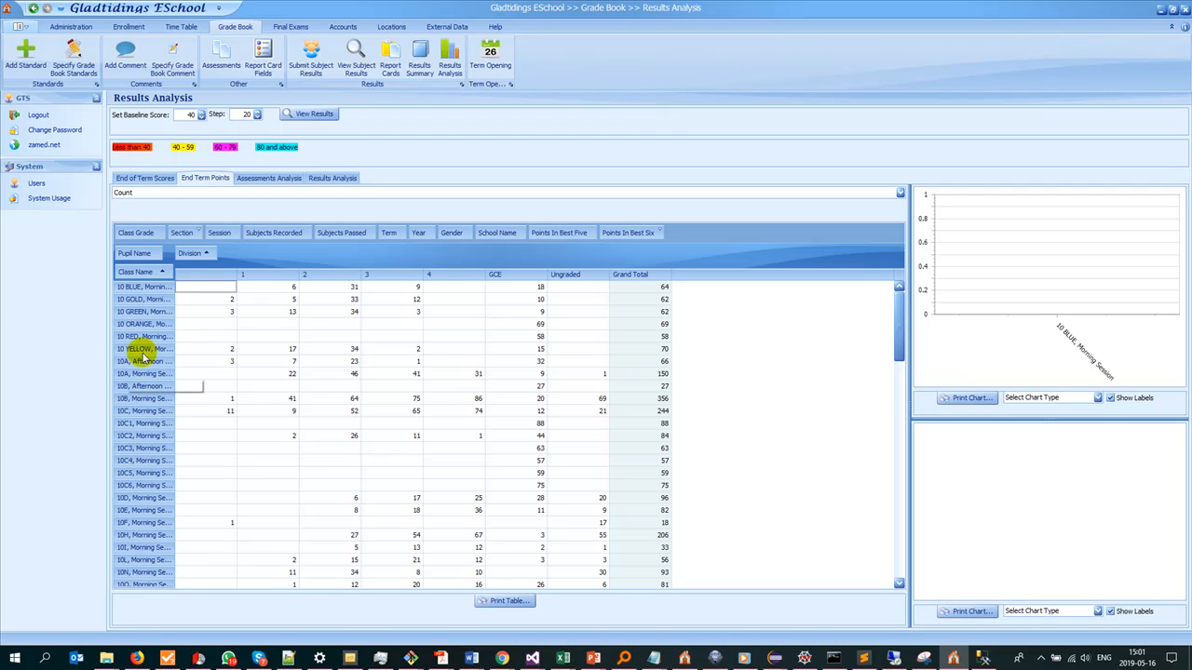
scroll(156, 414, down, 4)
scroll(158, 419, up, 4)
Step: Move Division back to the filter fields and place Subjects Recorded in the column area
mouse_move(450, 235)
mouse_down()
mouse_move(270, 259)
mouse_move(427, 239)
mouse_up()
drag(191, 252, 669, 244)
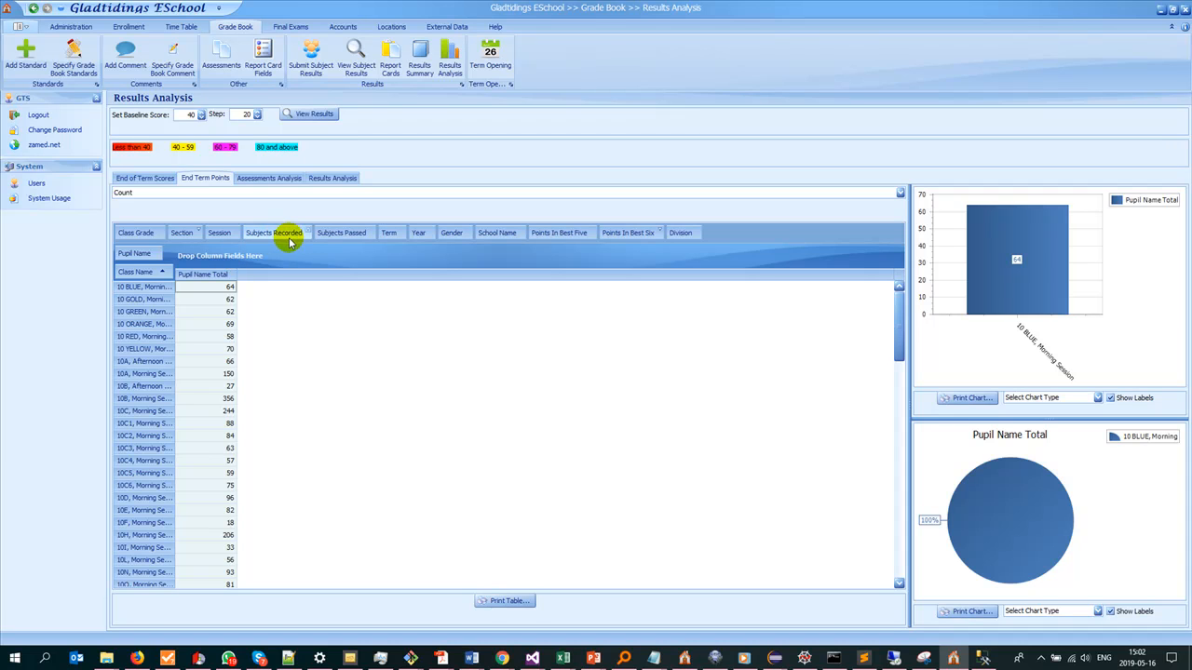
drag(273, 234, 249, 254)
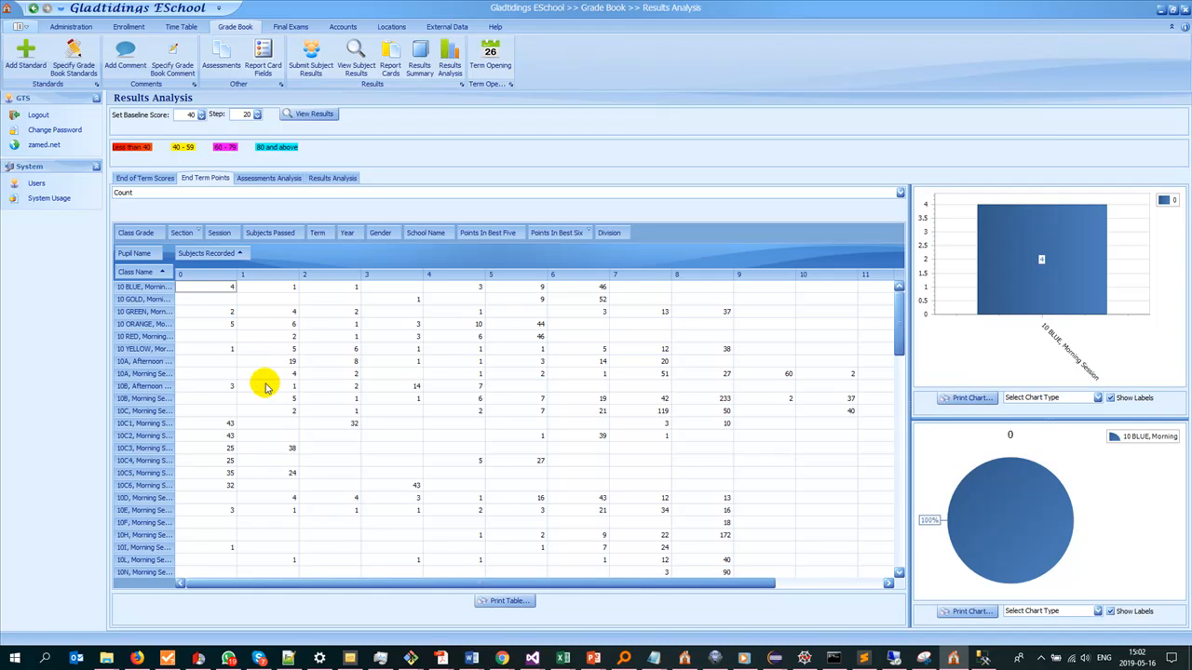
Step: Replace Subjects Recorded with Subjects Passed in the column area and view the counts up to the grand total
mouse_move(207, 252)
mouse_down()
mouse_move(300, 233)
mouse_move(209, 255)
mouse_up()
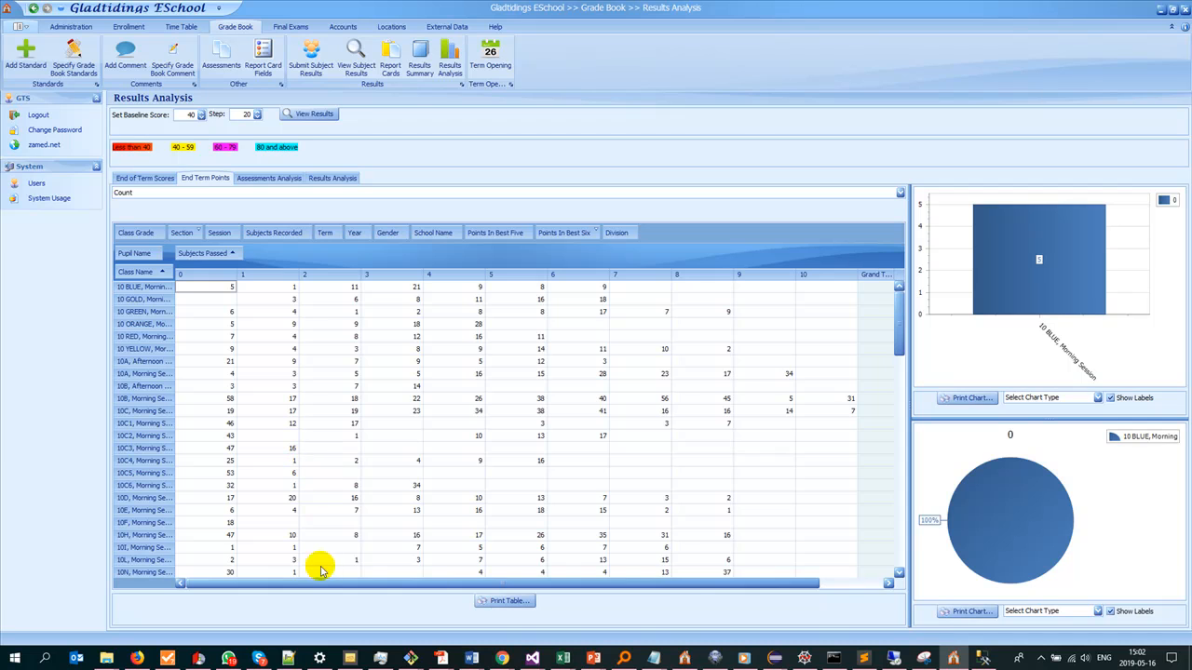
drag(313, 593, 379, 594)
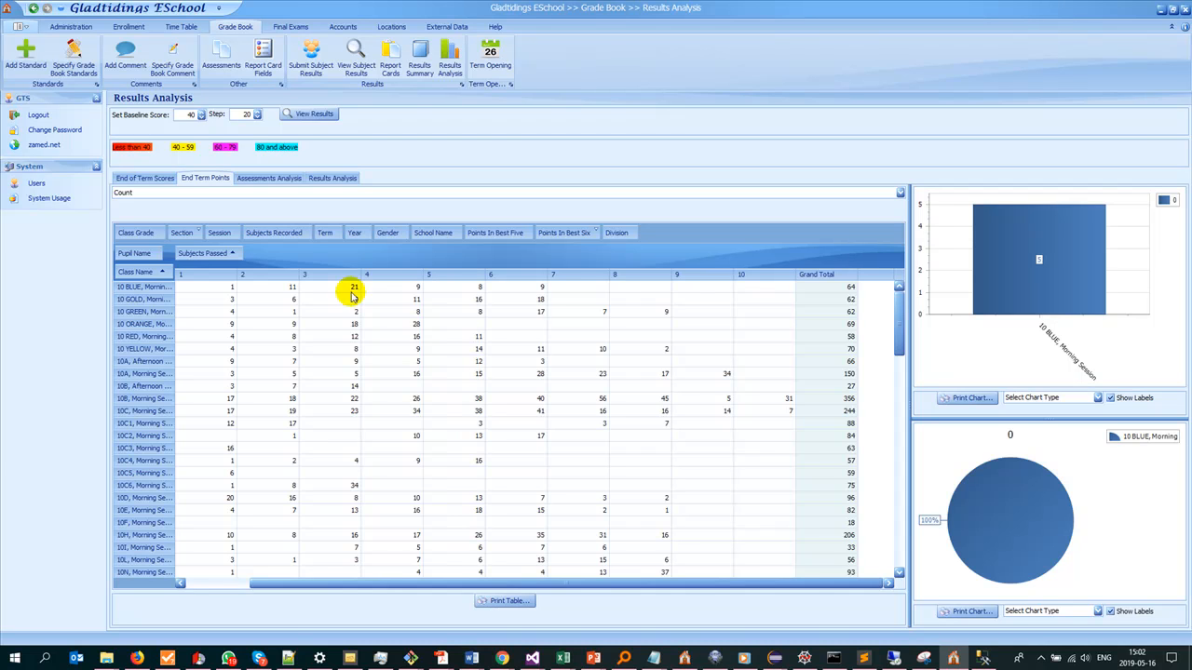
Step: Review the average scores in End of Term Scores, and return to End Term Points to look through the class rows
click(154, 176)
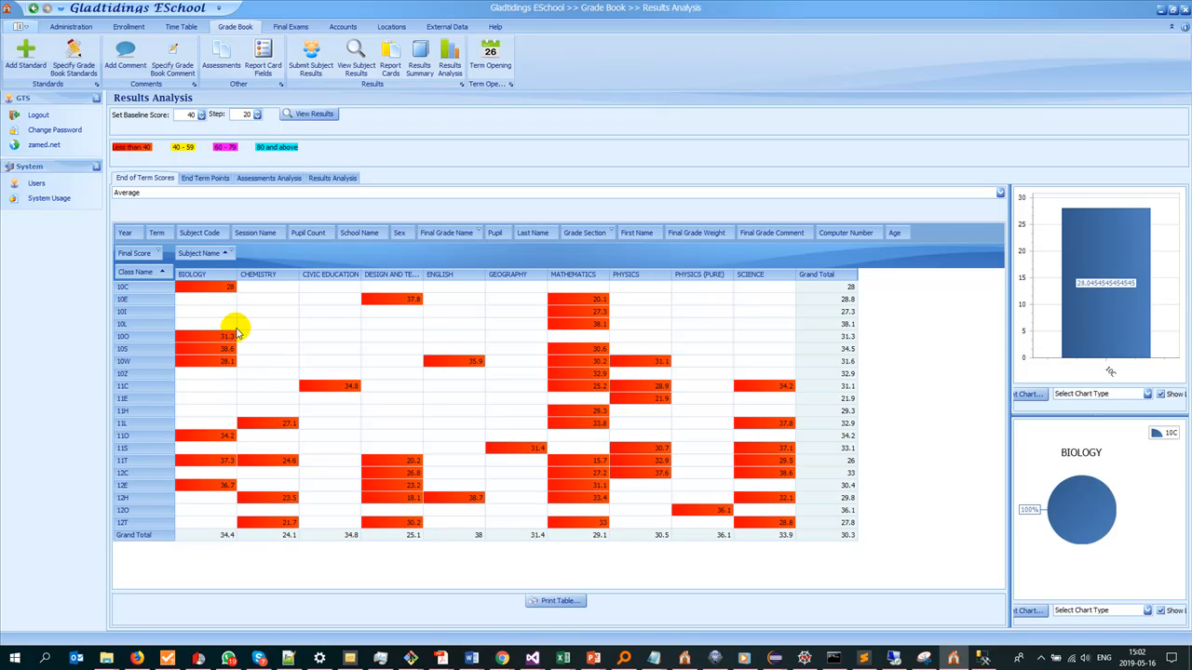
click(205, 177)
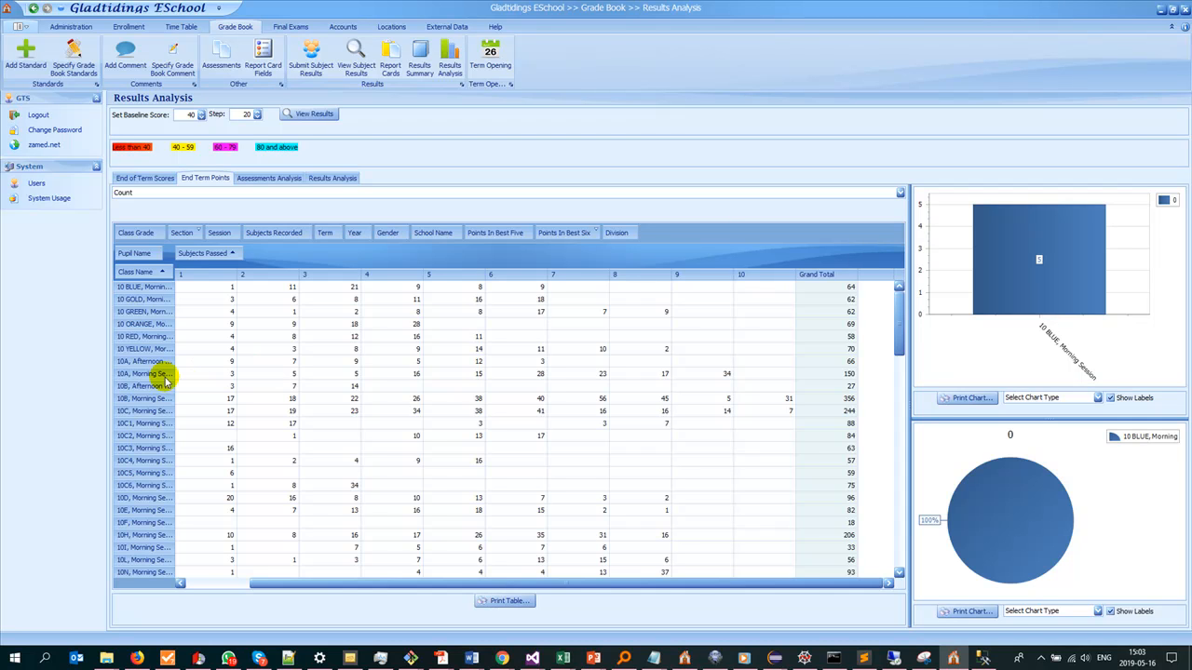
scroll(163, 376, down, 5)
scroll(164, 377, down, 1)
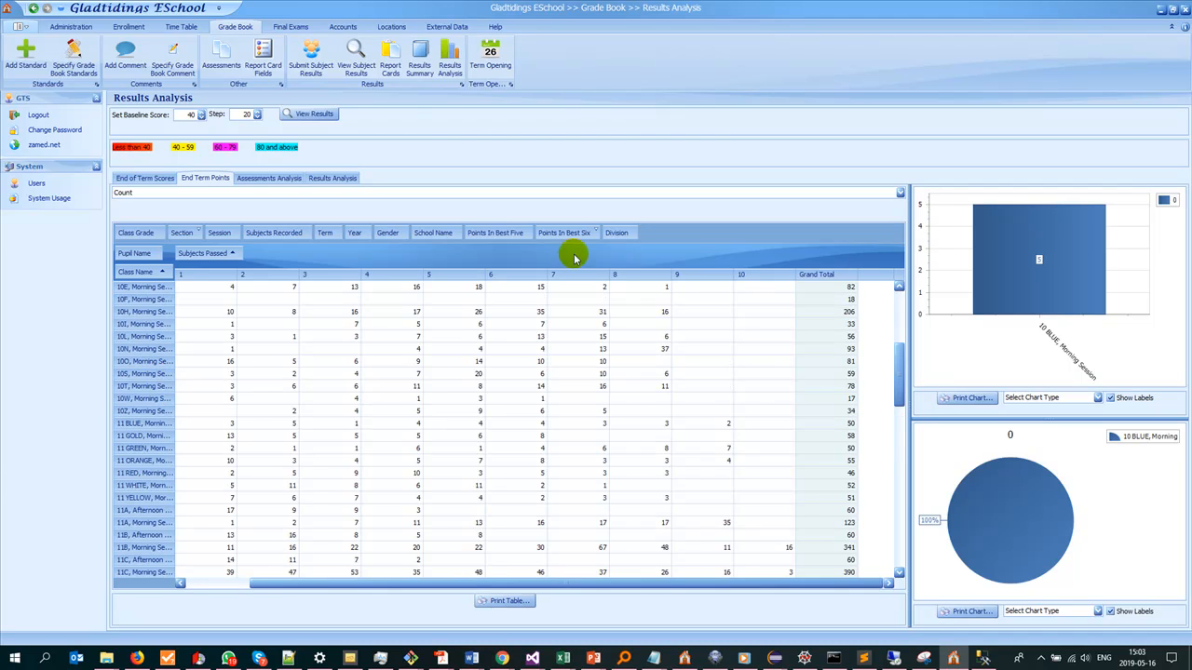
Step: Restrict the School Name filter so the pupil counts cover only part of the schools
click(458, 233)
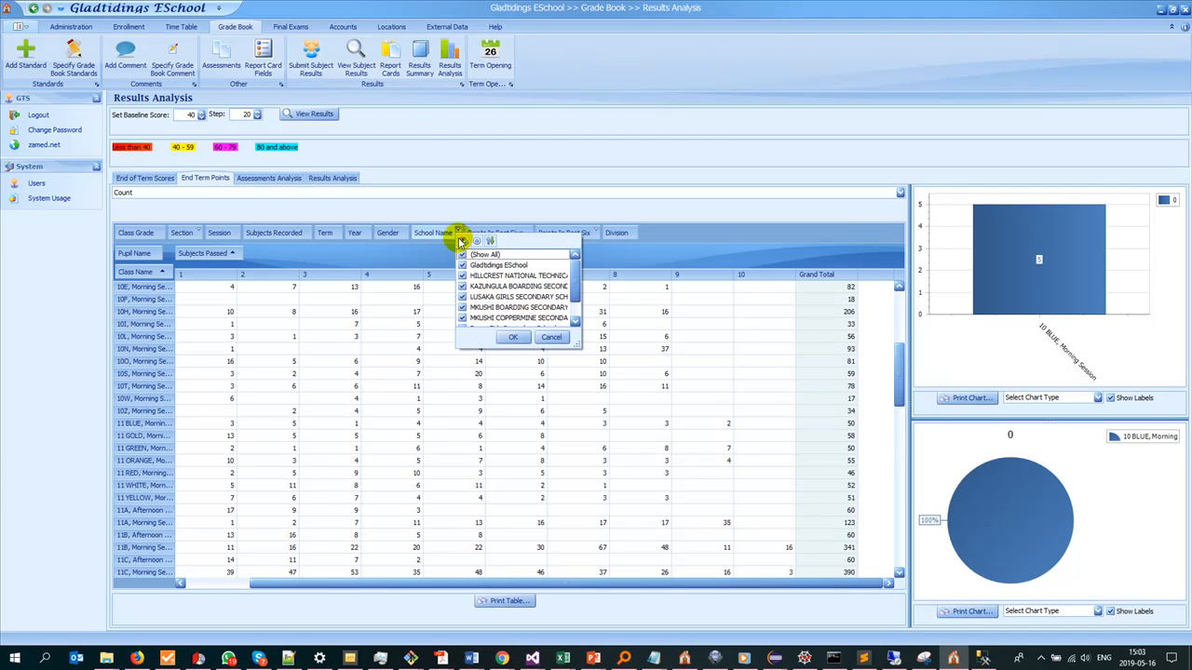
click(508, 338)
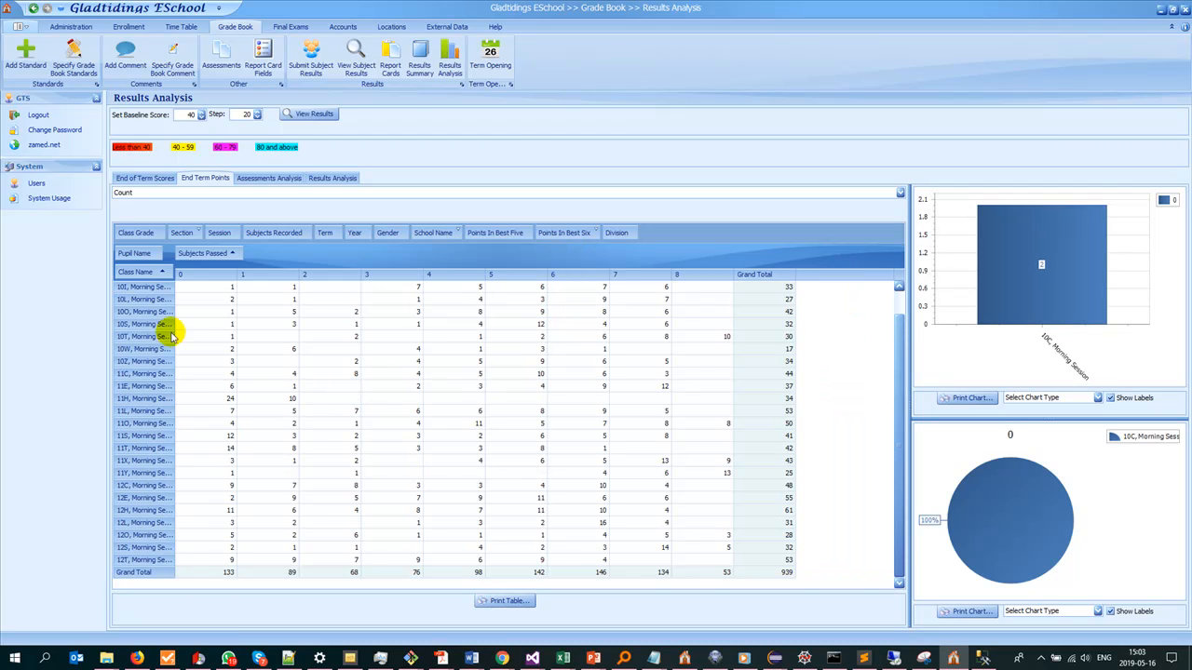